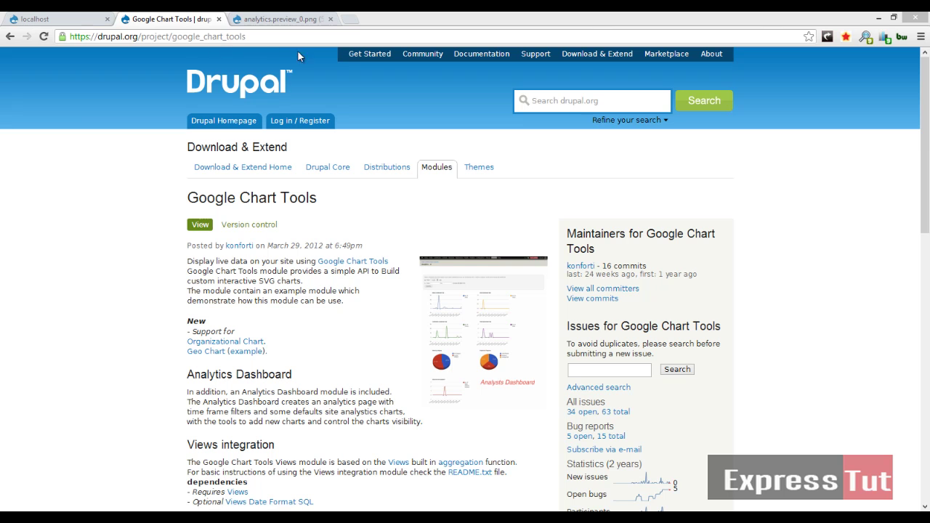
- Review the Google Chart Tools project page and its Analytics Dashboard preview image
scroll(446, 215, "down", 3)
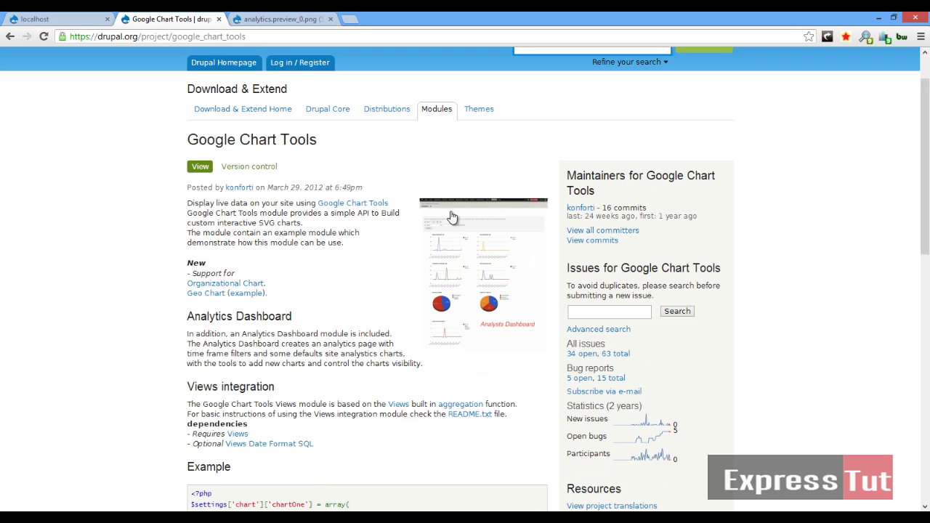
left_click(285, 19)
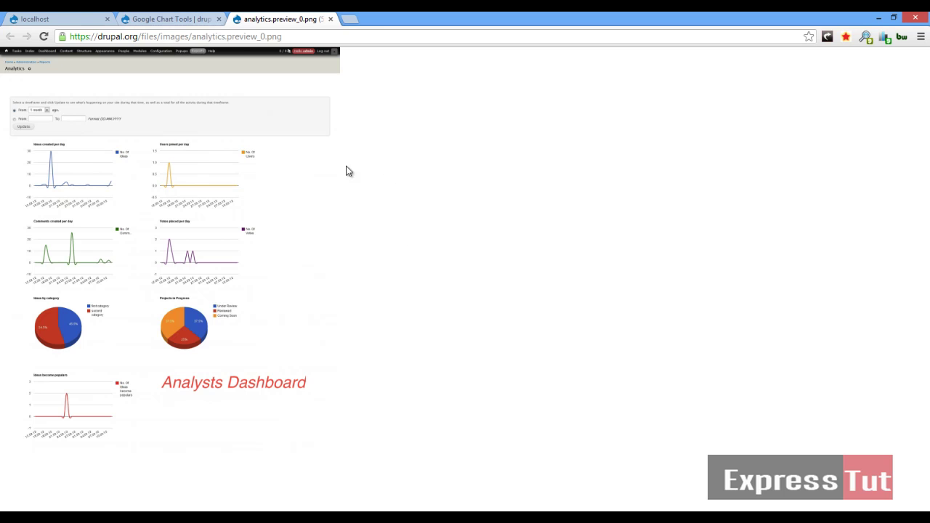
left_click(163, 19)
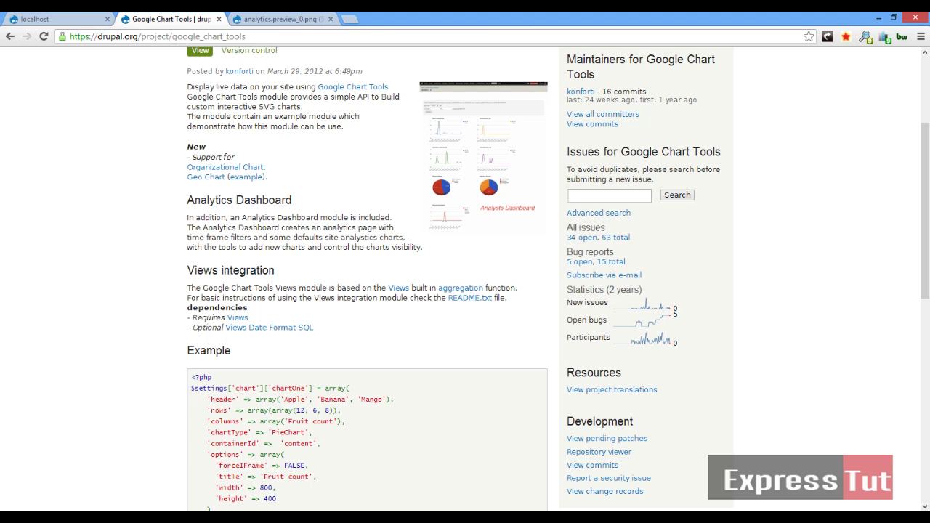
- Run "drush dl google_charts_tools && drush en google_chart_tools -y" in the Drush Command Prompt, and return to the project page's Downloads section
key("alt+Tab")
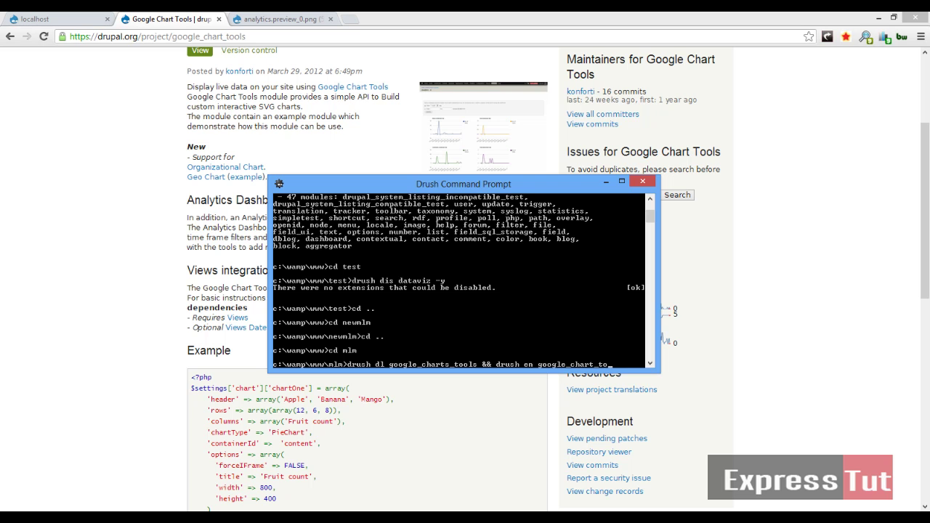
key("Return")
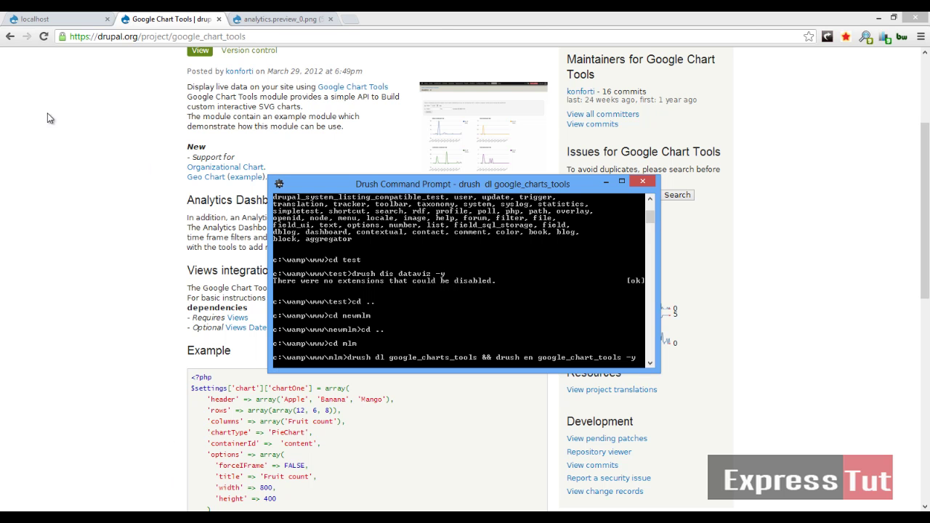
left_click(84, 167)
scroll(122, 204, "down", 6)
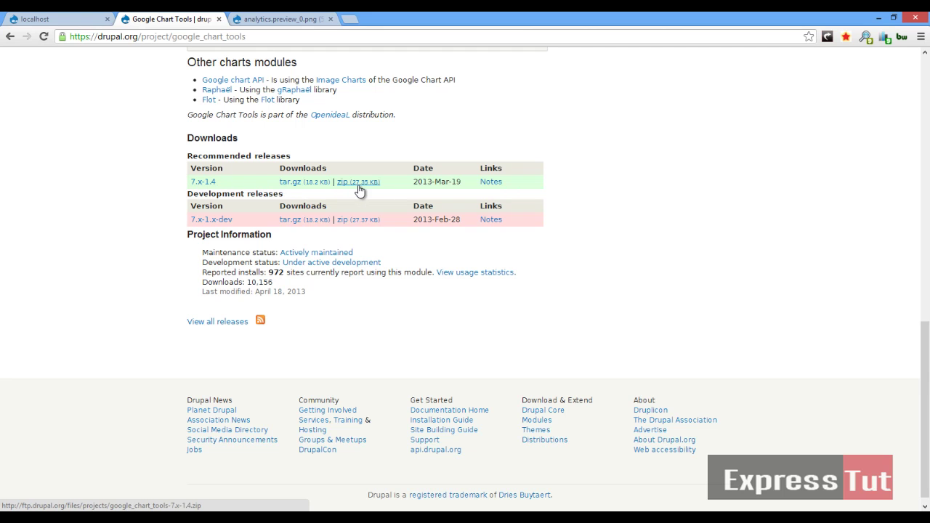
- Open the localhost site's Modules page in a new tab and check the Statistics module in the Core group
key("ctrl+1")
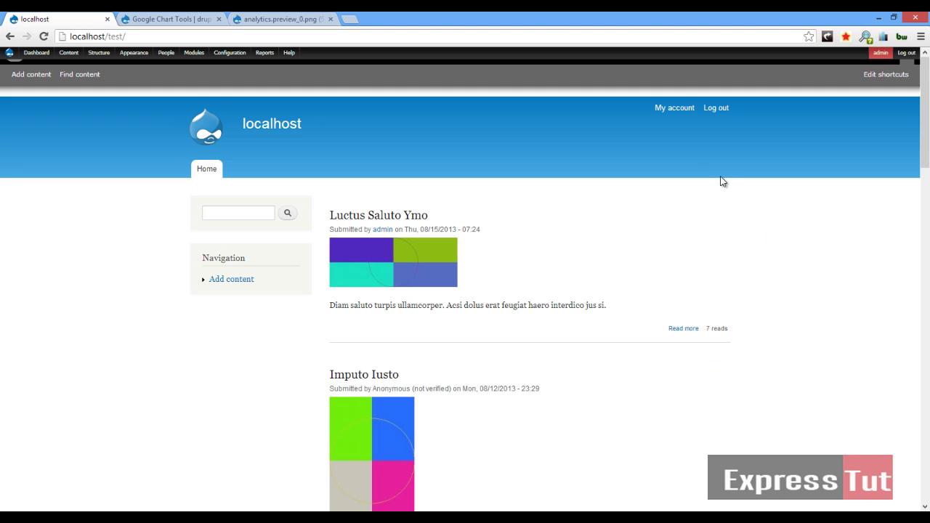
mouse_move(191, 55)
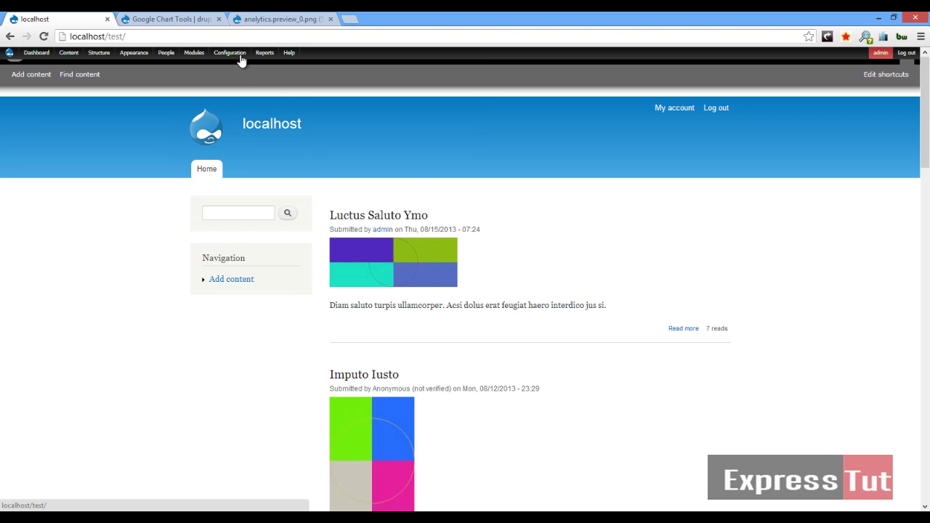
middle_click(194, 57)
left_click(167, 19)
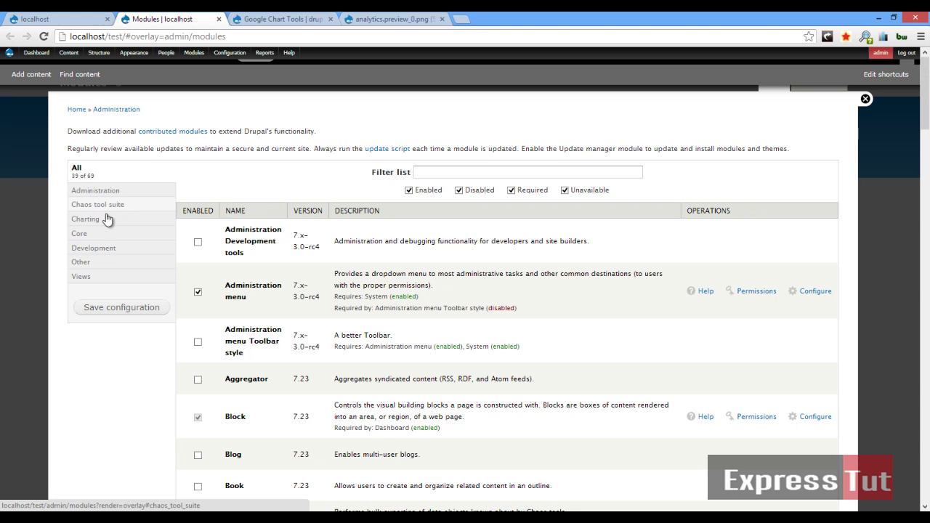
left_click(79, 233)
scroll(345, 281, "down", 10)
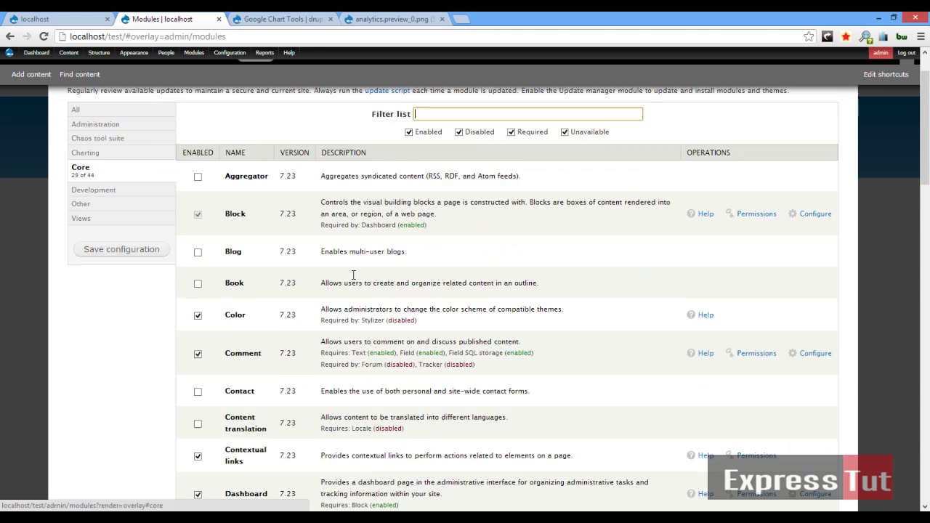
scroll(345, 281, "down", 5)
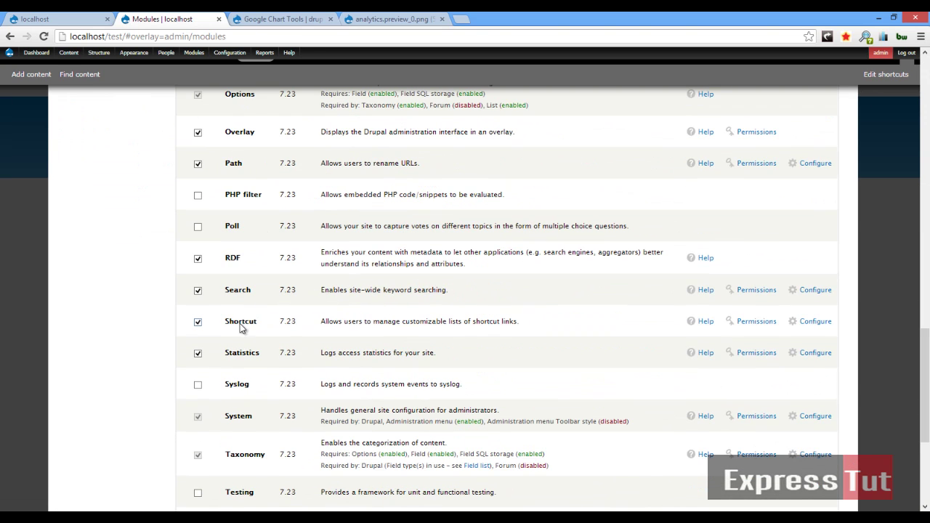
- Search the site's Configuration page for "stat" and open the Statistics settings
left_click(220, 54)
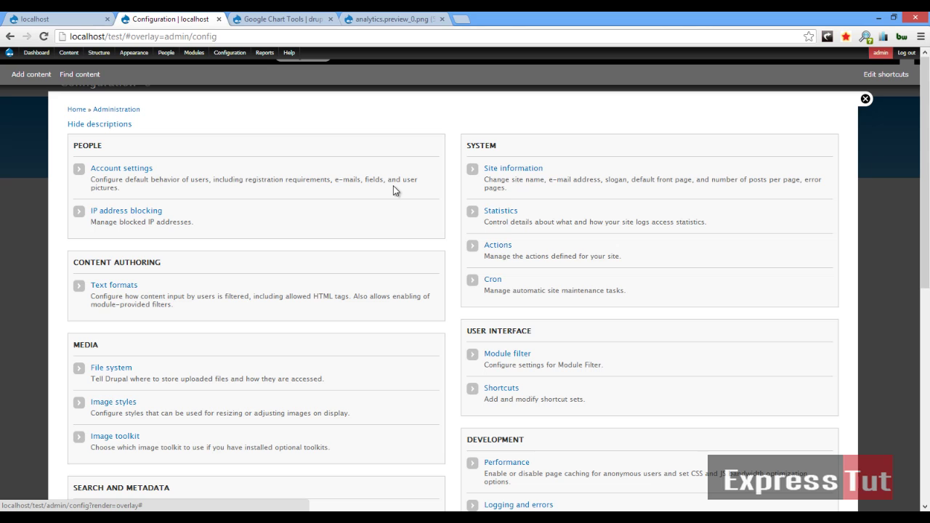
scroll(393, 190, "down", 3)
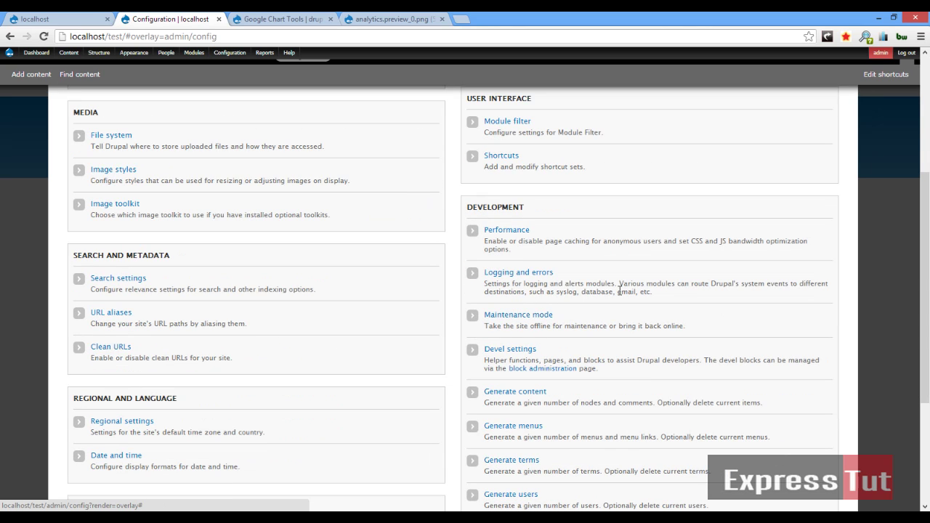
key("ctrl+f")
type("stat")
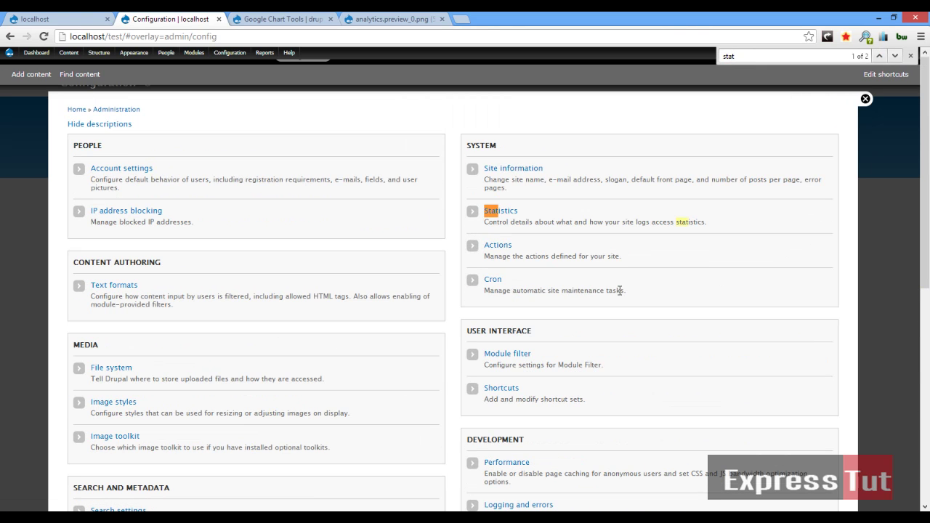
left_click(501, 212)
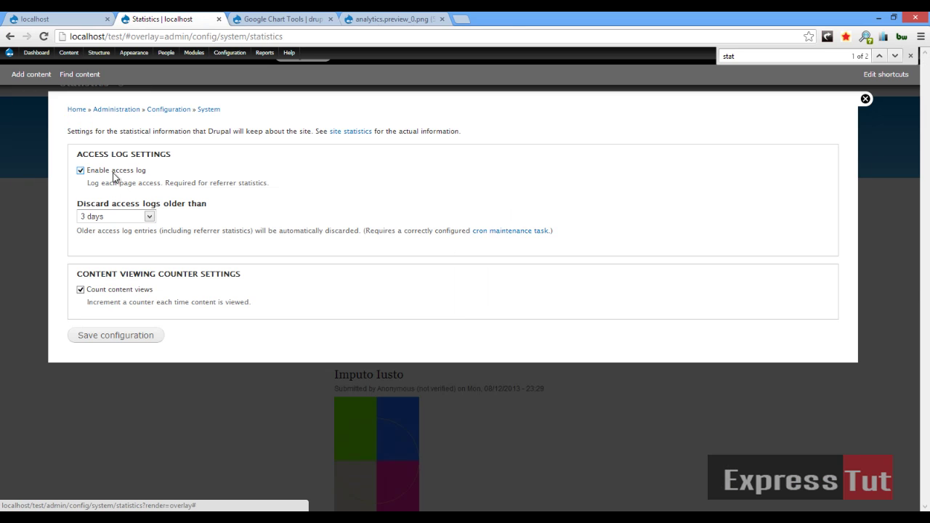
- Review the choices for discarding old access logs and the content view counter setting, and return to the site's home page
left_click(112, 216)
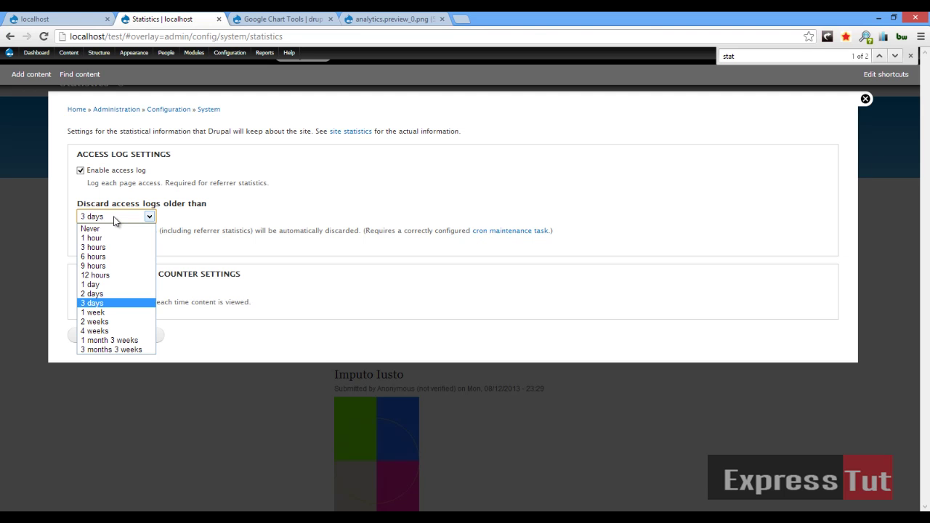
left_click(114, 218)
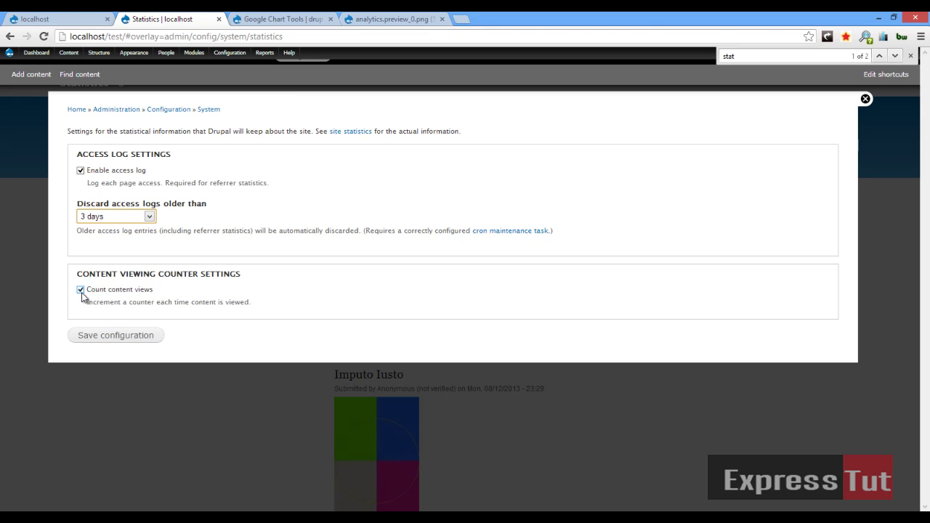
left_click(78, 110)
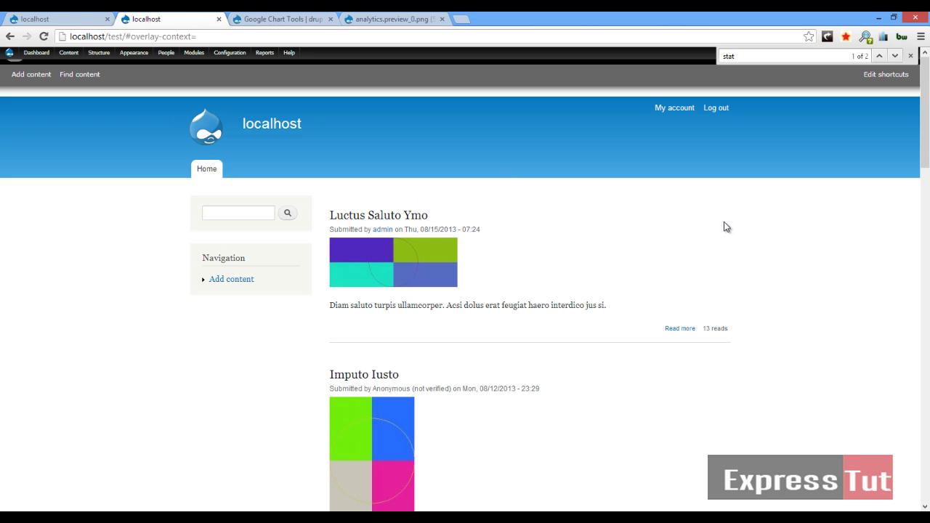
- Start a new view in a separate tab and name it "Google chart"
mouse_move(94, 55)
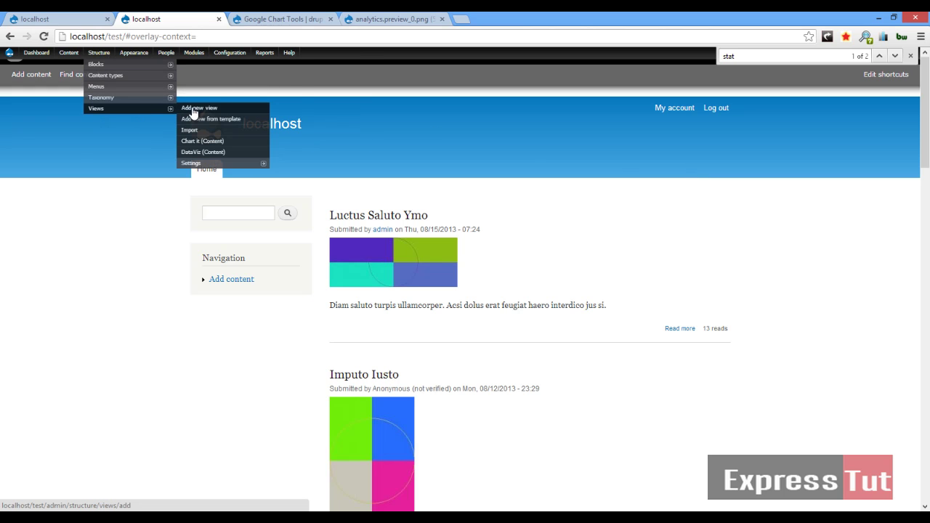
middle_click(190, 109)
left_click(326, 18)
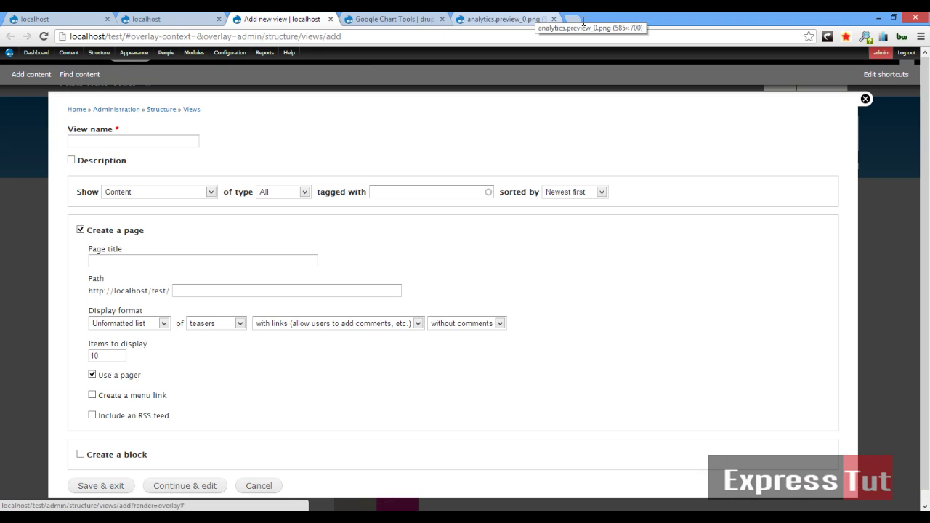
left_click(102, 140)
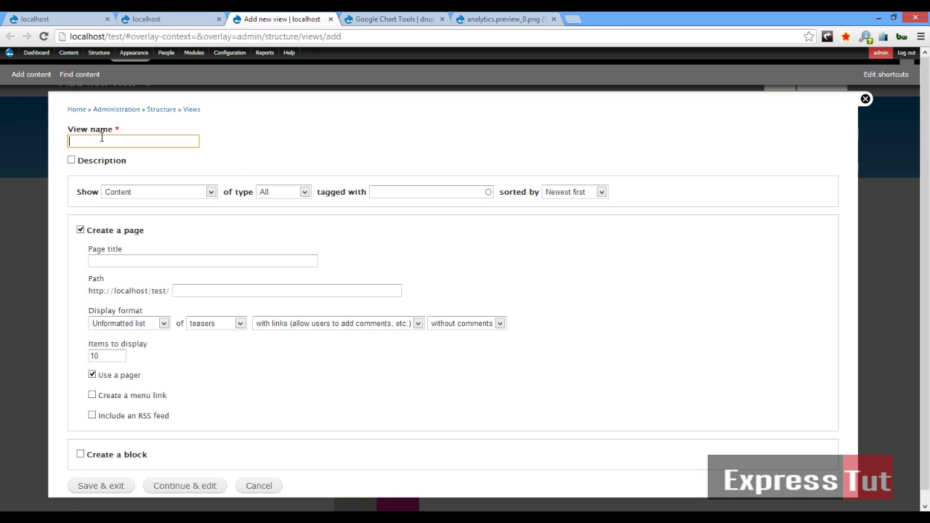
type("Go")
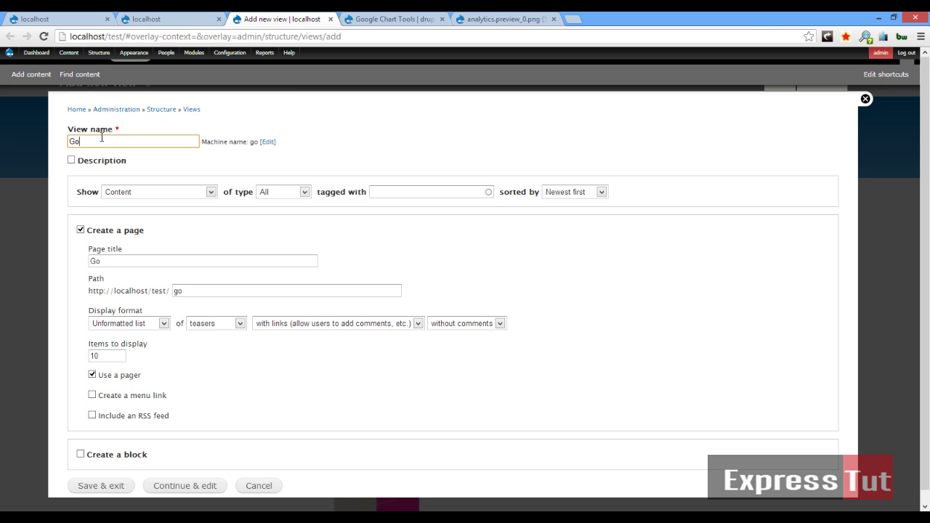
type("ogle chart")
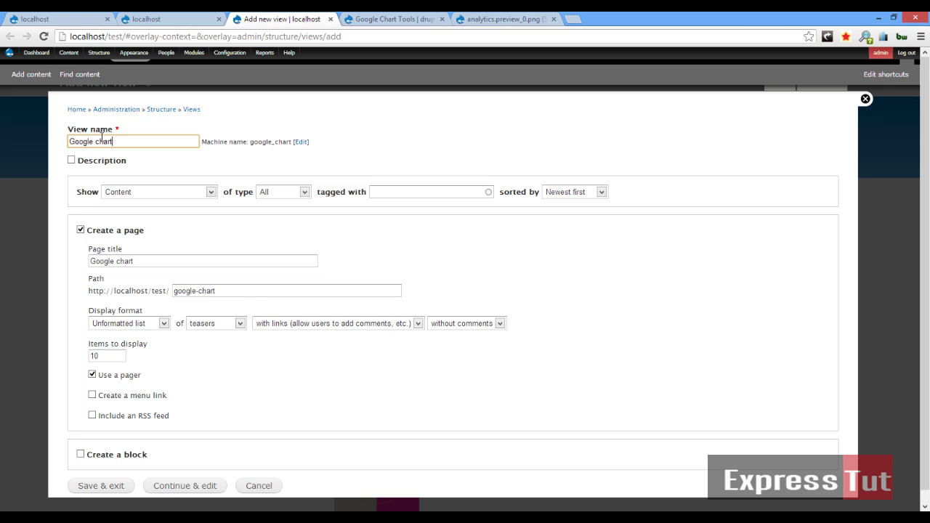
- Make the view show Content of type Article as an unformatted list of fields, and continue to editing it
left_click(194, 194)
left_click(179, 193)
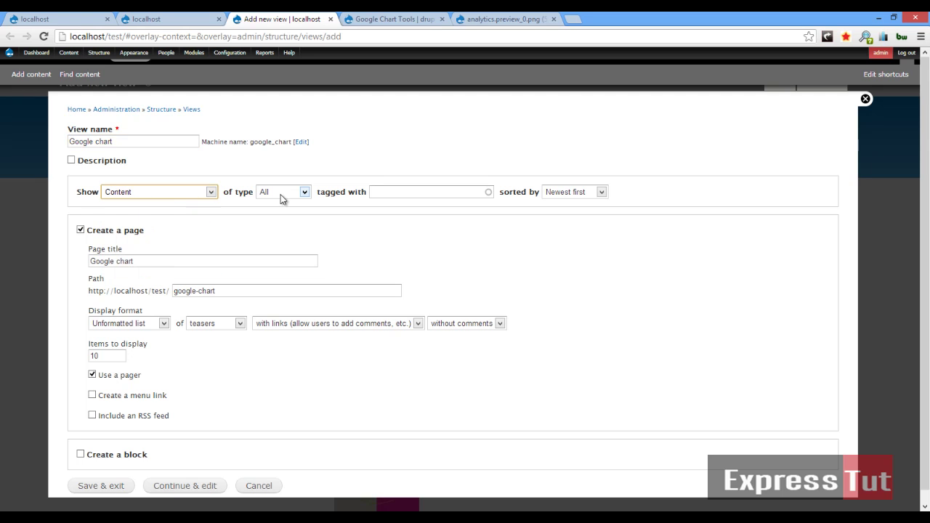
left_click(282, 195)
left_click(281, 214)
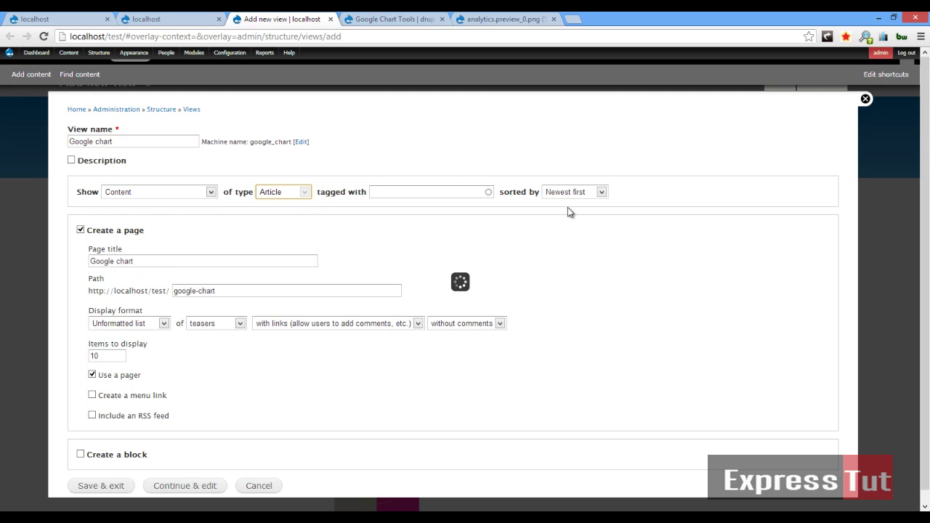
left_click(226, 327)
left_click(222, 373)
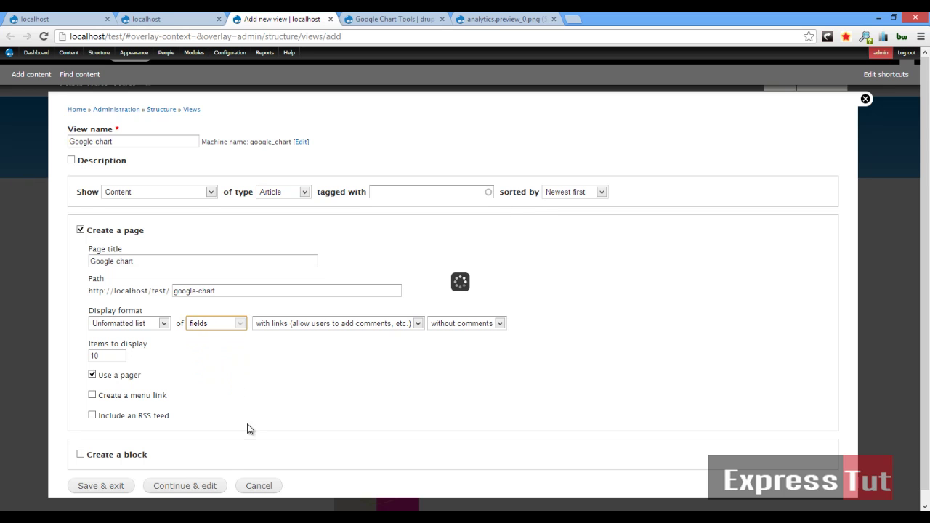
left_click(200, 492)
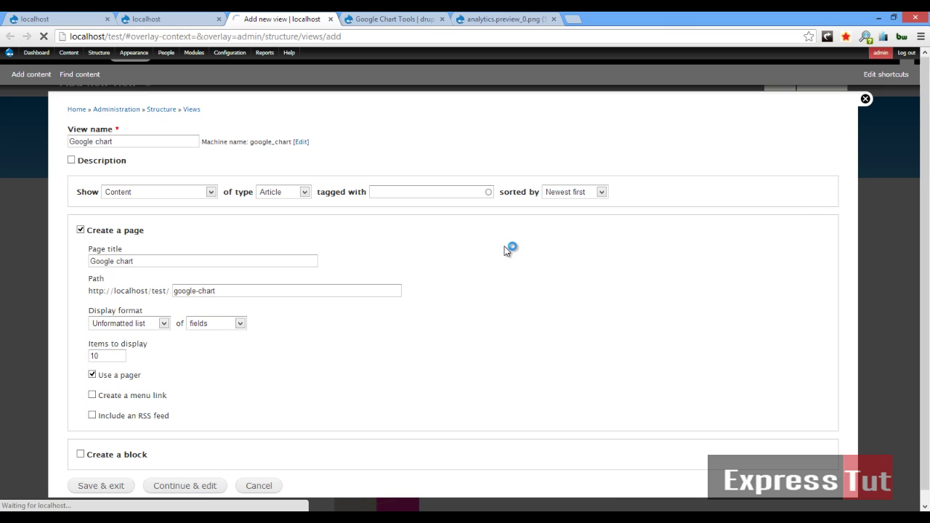
- Add the Content statistics: Total views field to this page only, keeping its "Total views" label
scroll(307, 257, "down", 3)
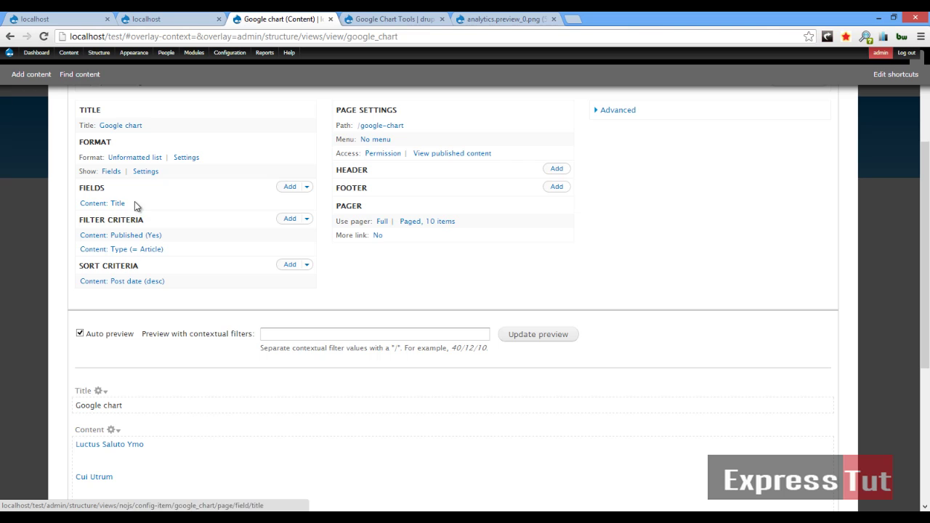
left_click(288, 187)
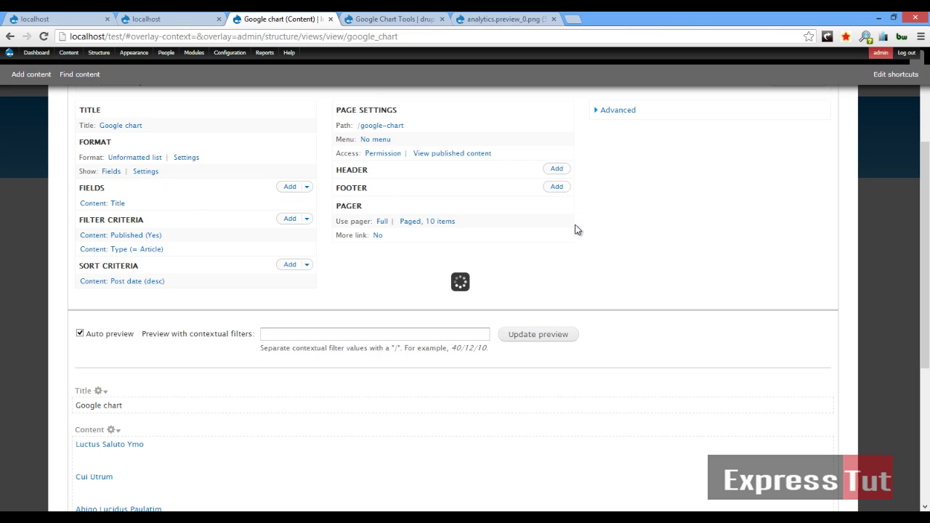
scroll(337, 290, "down", 10)
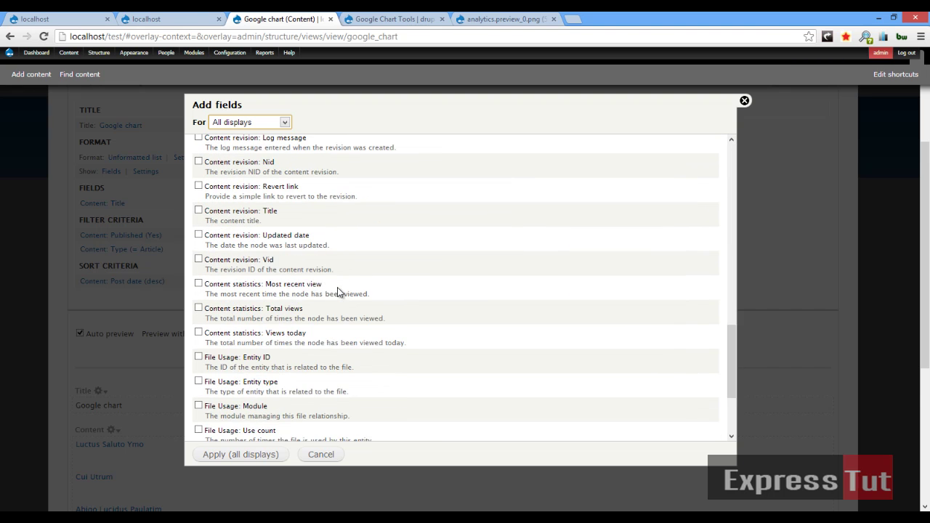
scroll(337, 287, "down", 5)
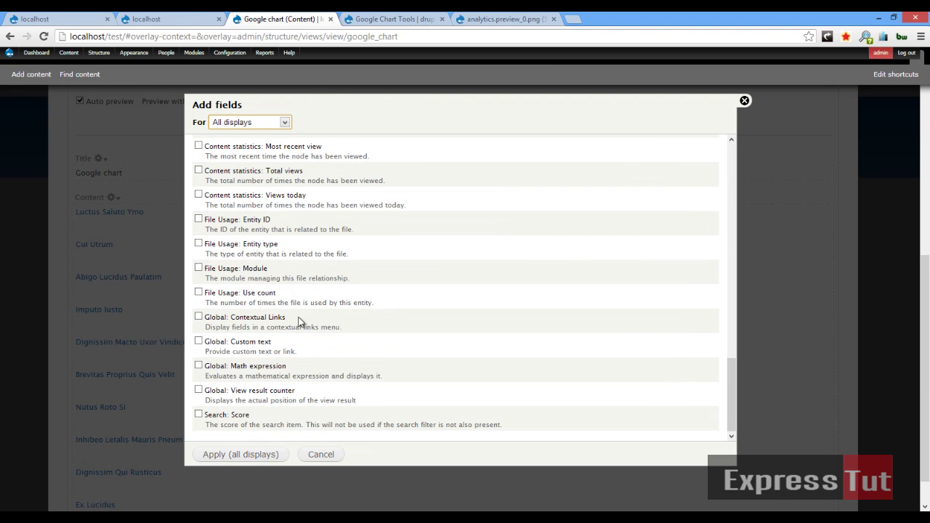
scroll(300, 321, "up", 4)
left_click(250, 346)
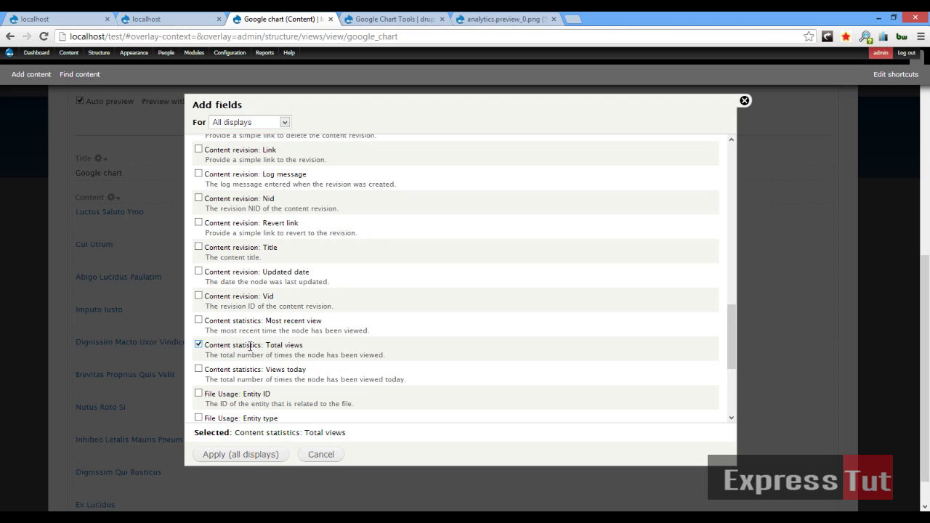
left_click(250, 122)
left_click(240, 144)
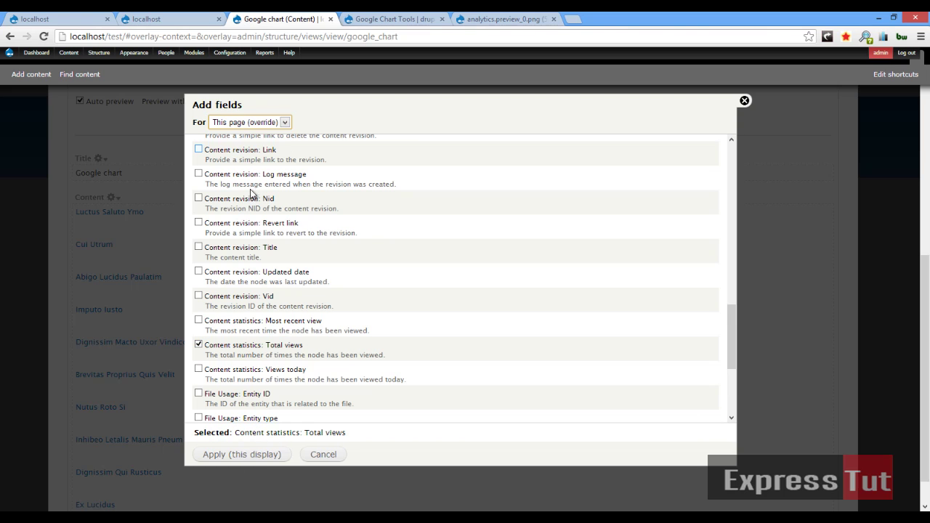
left_click(249, 455)
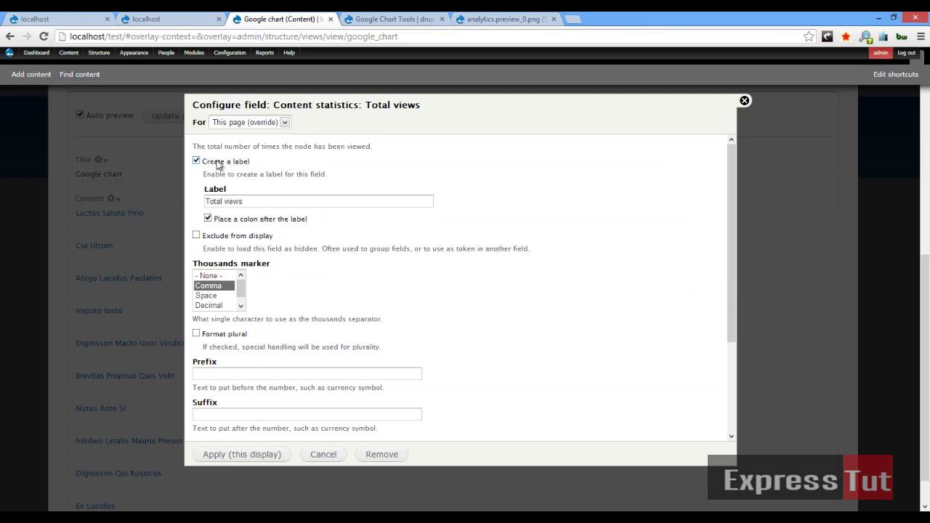
double_click(216, 161)
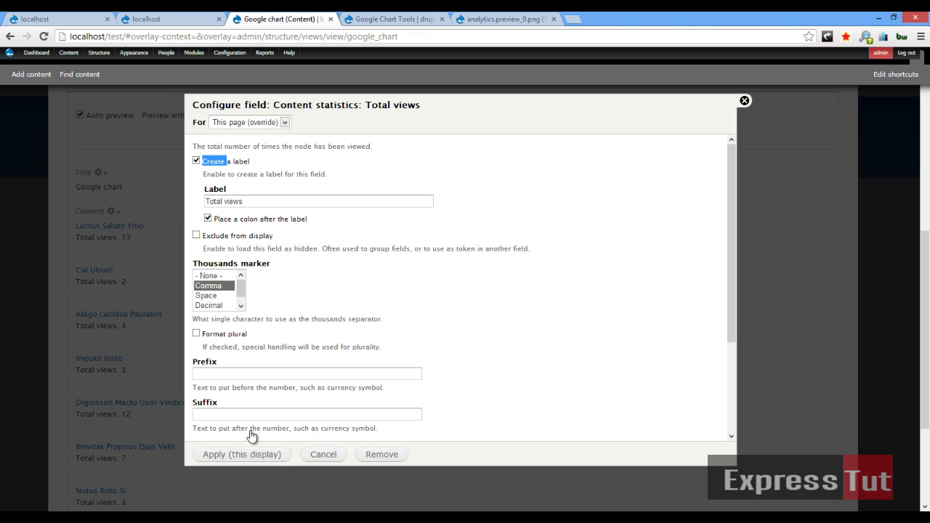
left_click(246, 454)
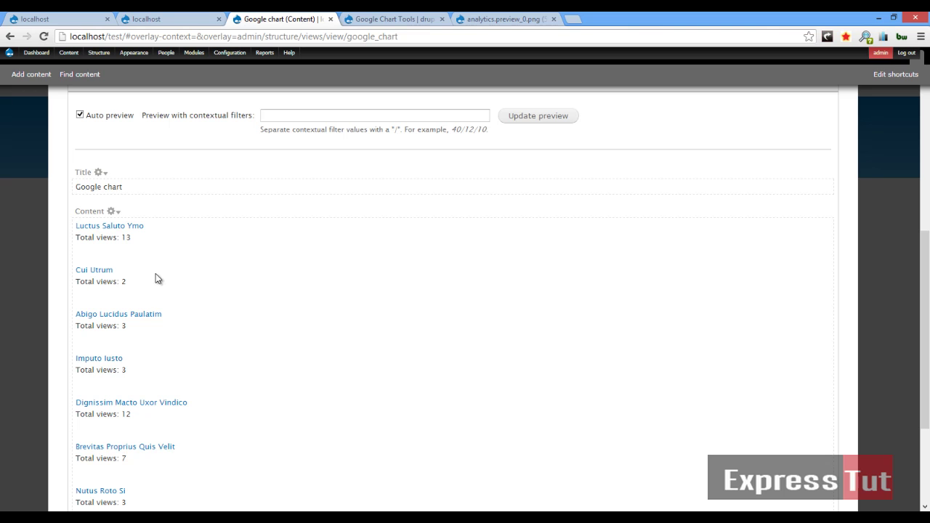
- Change the view's format from an unformatted list to Google Chart Tools for all displays
scroll(205, 368, "down", 3)
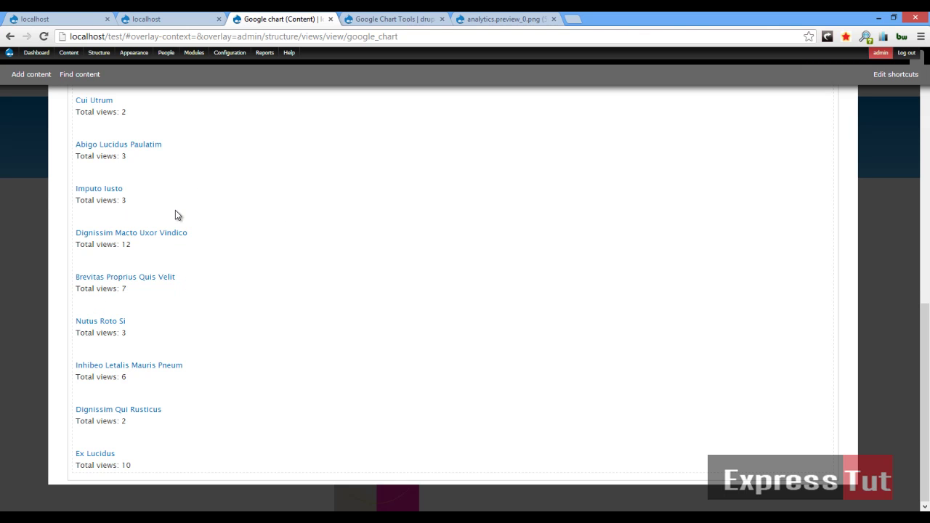
scroll(175, 214, "up", 5)
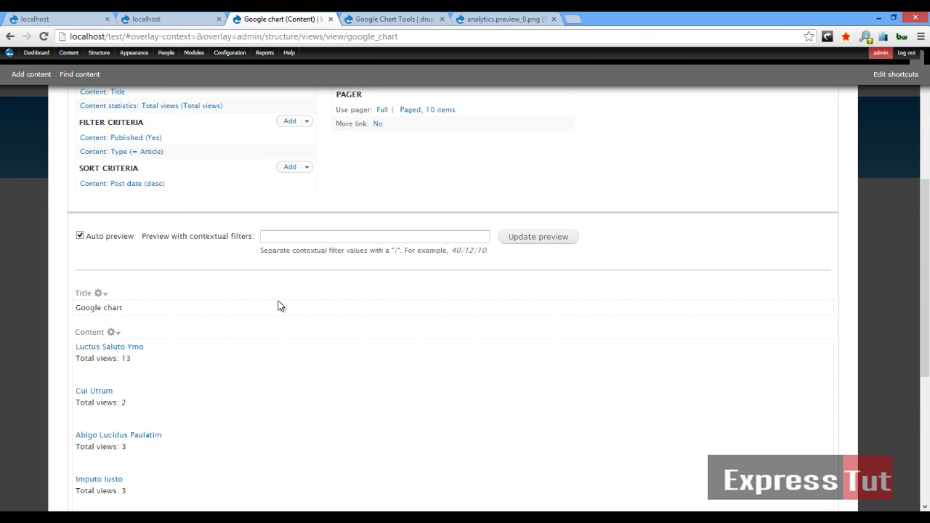
scroll(280, 308, "up", 4)
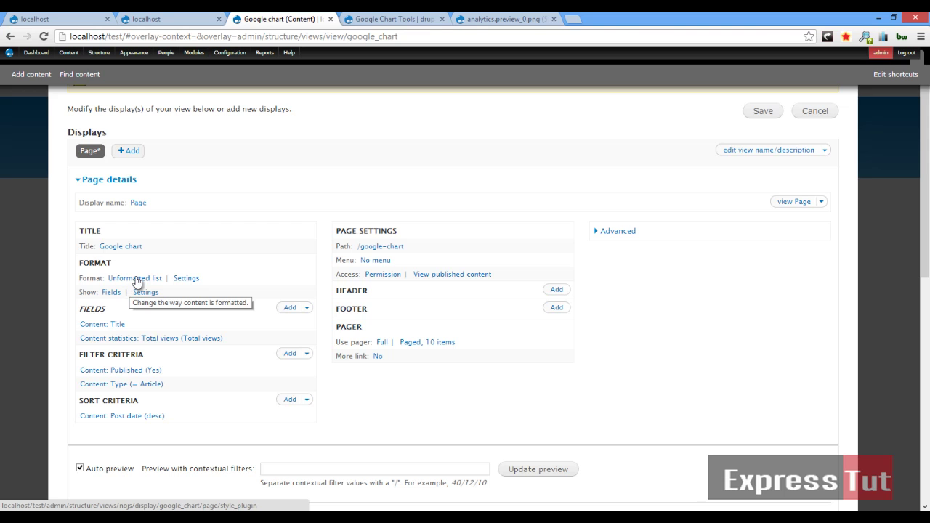
left_click(136, 281)
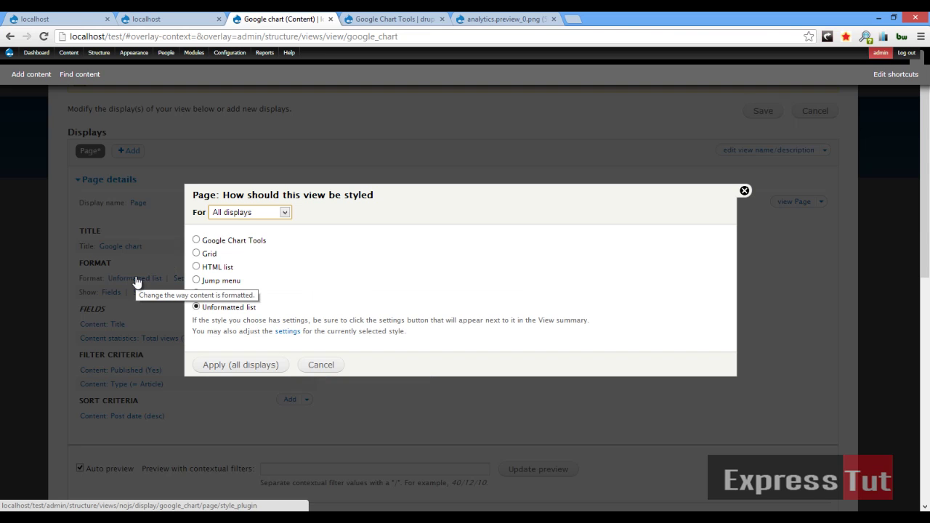
left_click(241, 241)
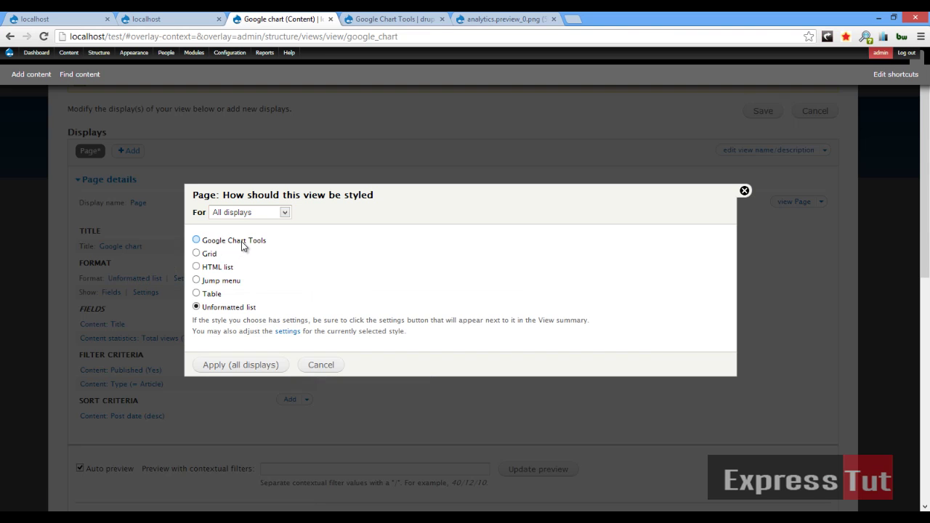
left_click(253, 215)
left_click(254, 216)
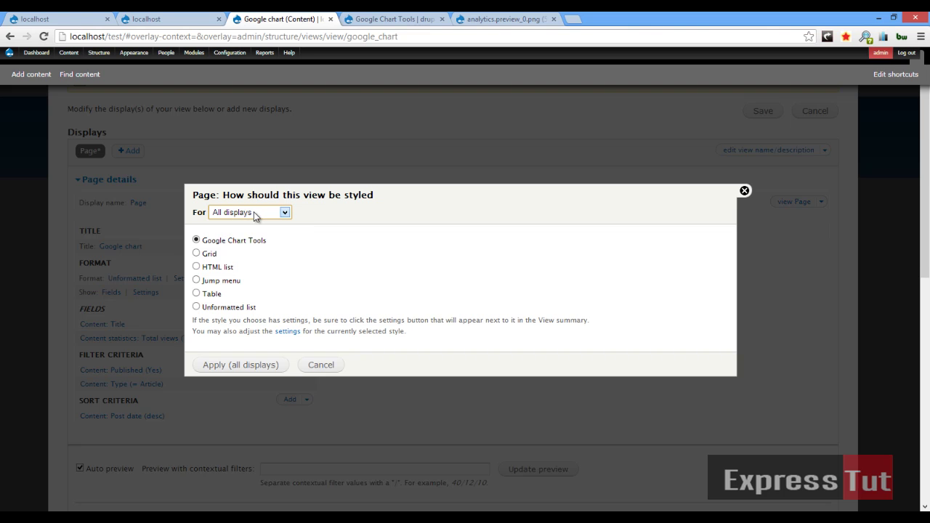
left_click(243, 365)
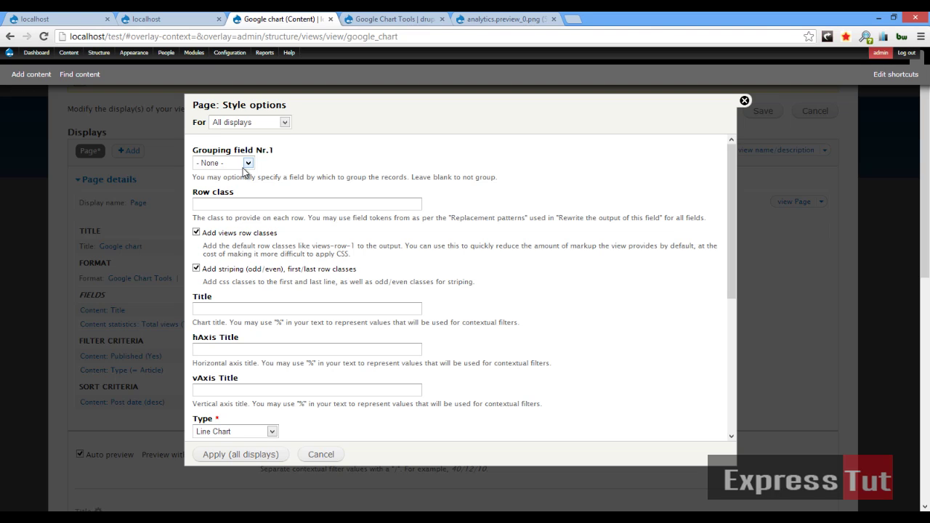
- Group the chart records by Content: Title and set the chart title to "Total View graph"
left_click(244, 166)
left_click(217, 182)
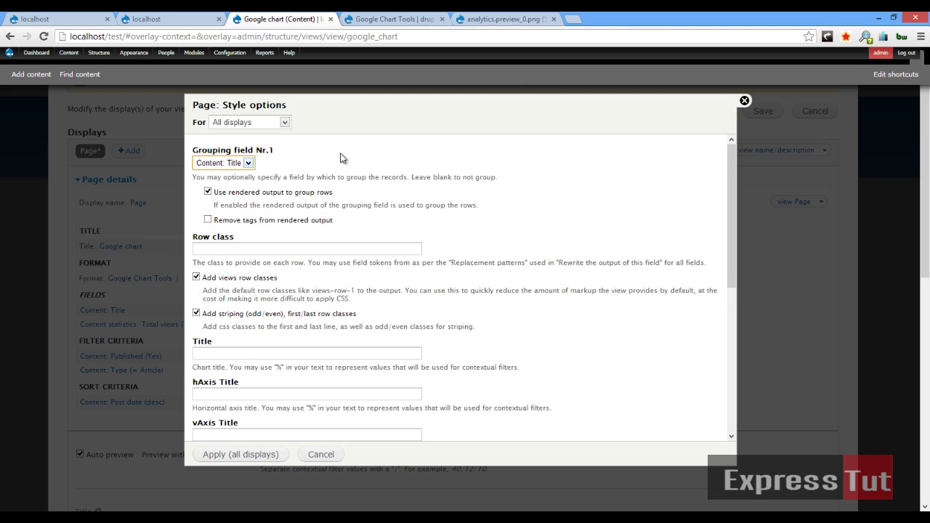
scroll(436, 238, "down", 4)
scroll(337, 230, "up", 1)
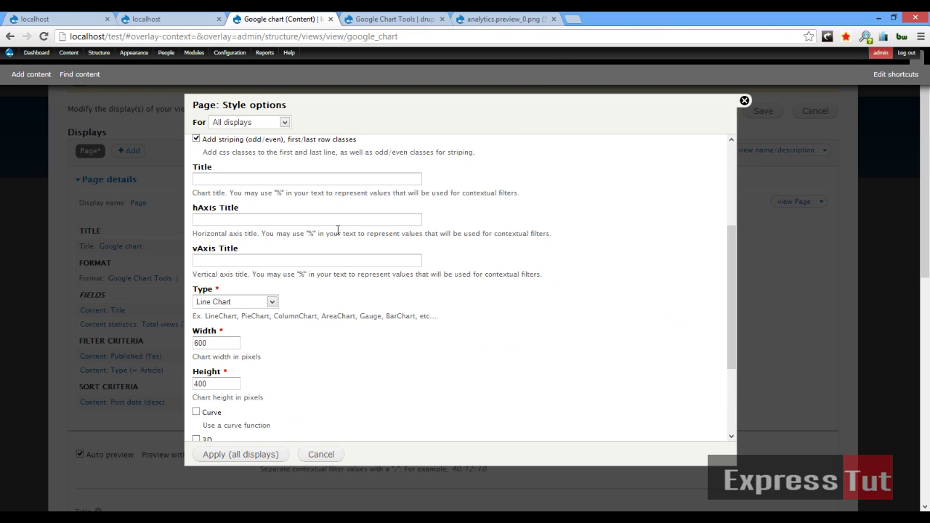
left_click(234, 179)
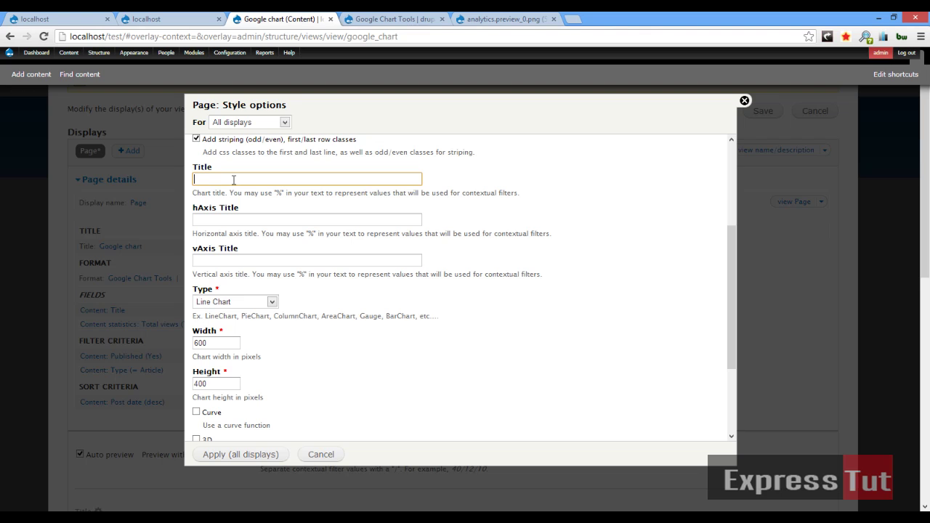
type("Too")
type("al View")
type(" graph")
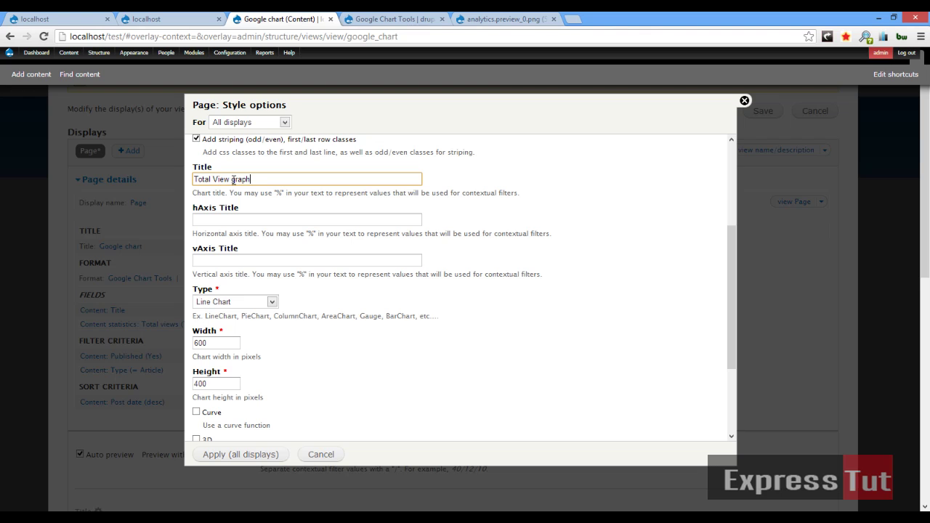
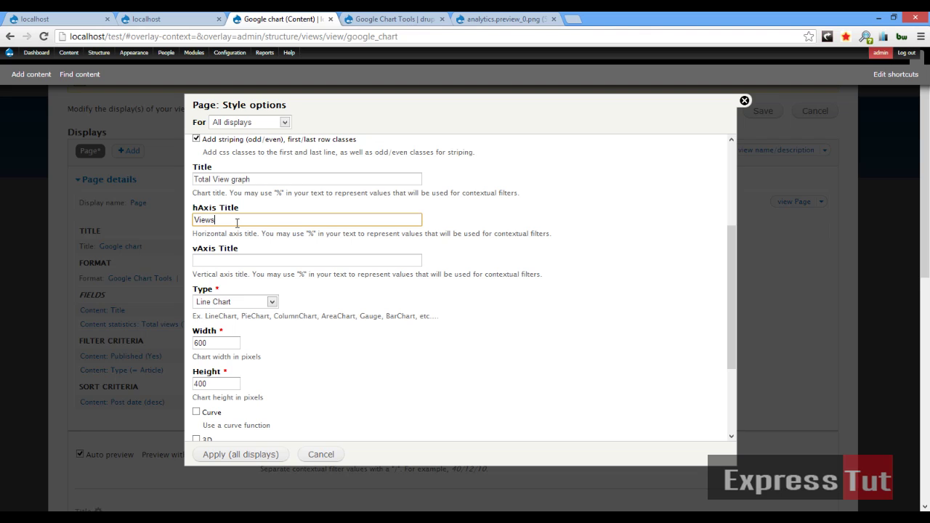
- Set the chart's horizontal axis title to "Arrticle" and its vertical axis title to "Views"
left_click(233, 261)
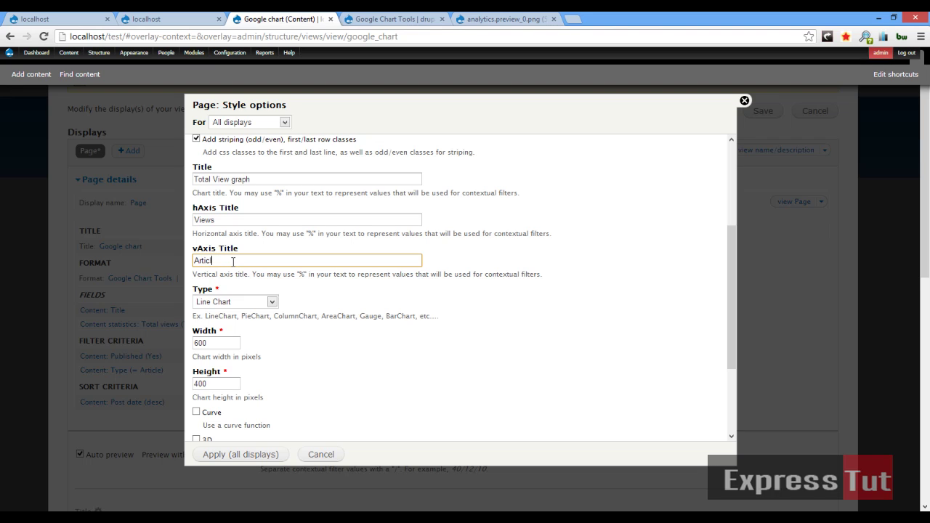
left_click_drag(227, 218, 153, 214)
key("ctrl+c")
key("BackSpace")
left_click_drag(234, 256, 172, 254)
key("ctrl+v")
left_click(233, 218)
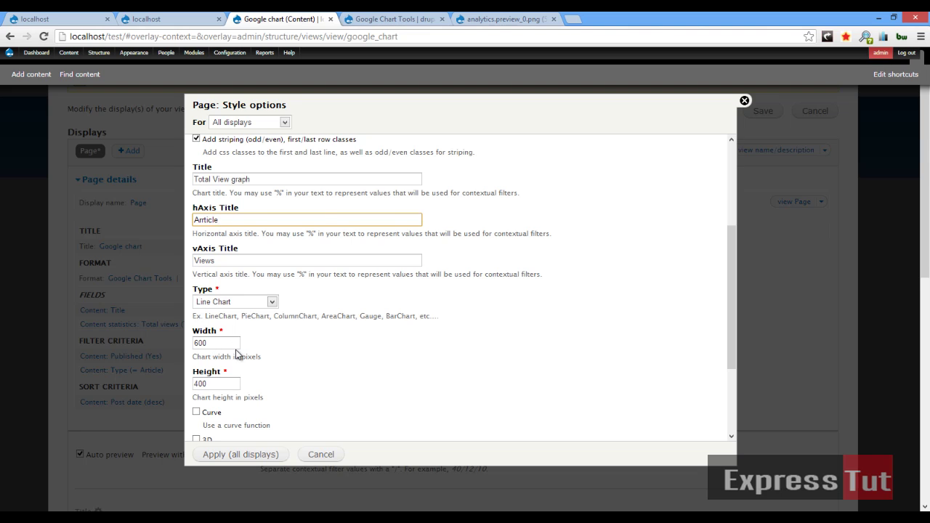
- Set the chart height to 600 pixels, apply the style options to all displays, and save the view
double_click(198, 387)
type("600")
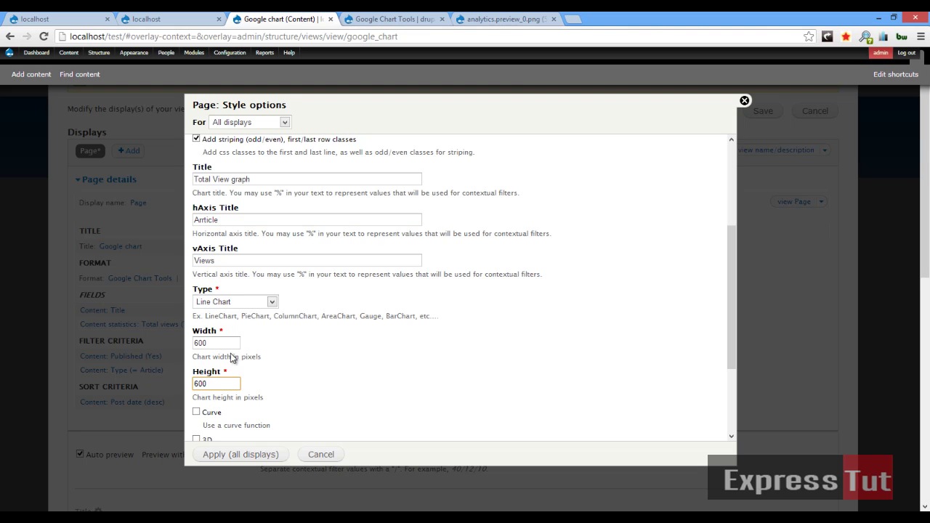
scroll(231, 357, "down", 3)
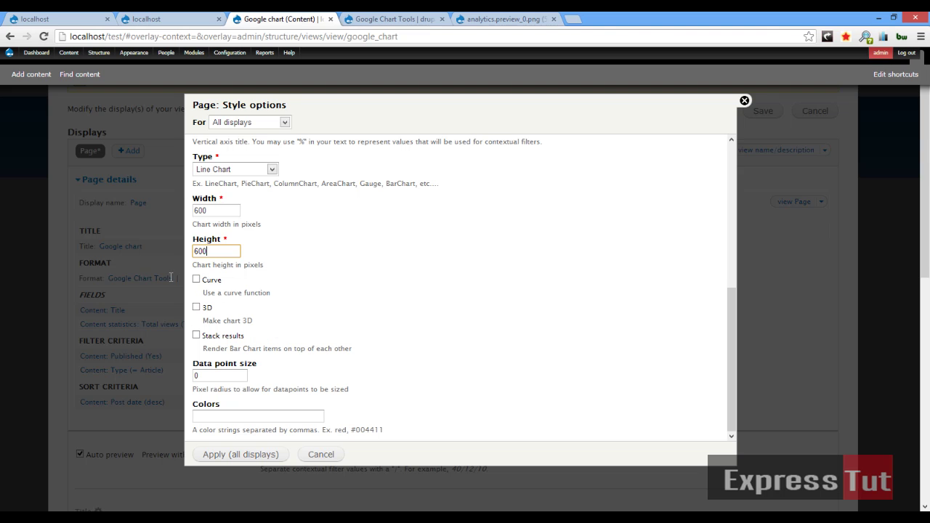
left_click(232, 458)
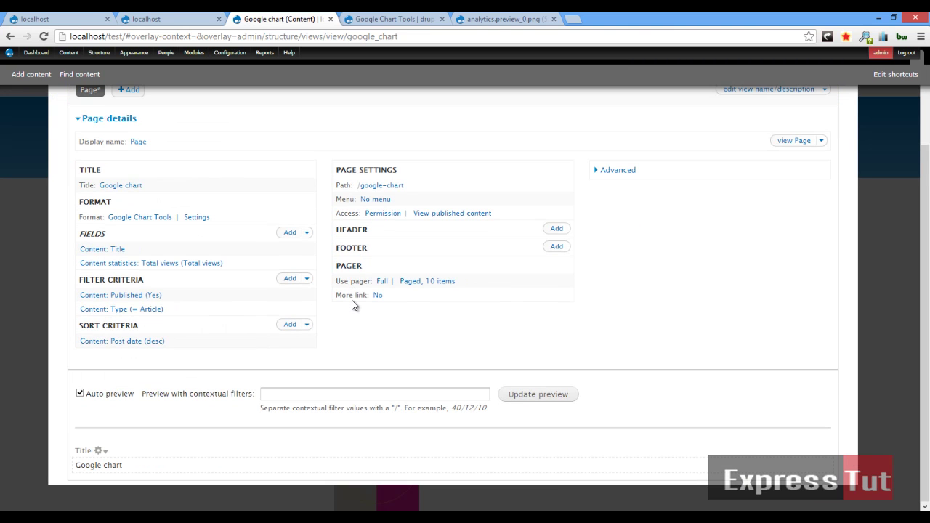
left_click(761, 167)
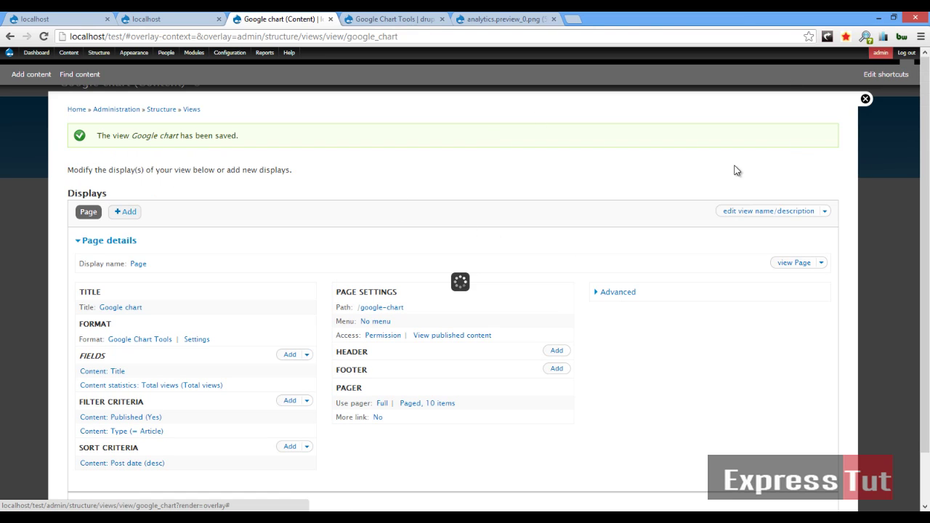
- Open the view's page in a separate tab and examine the line chart and its axis labels
middle_click(792, 263)
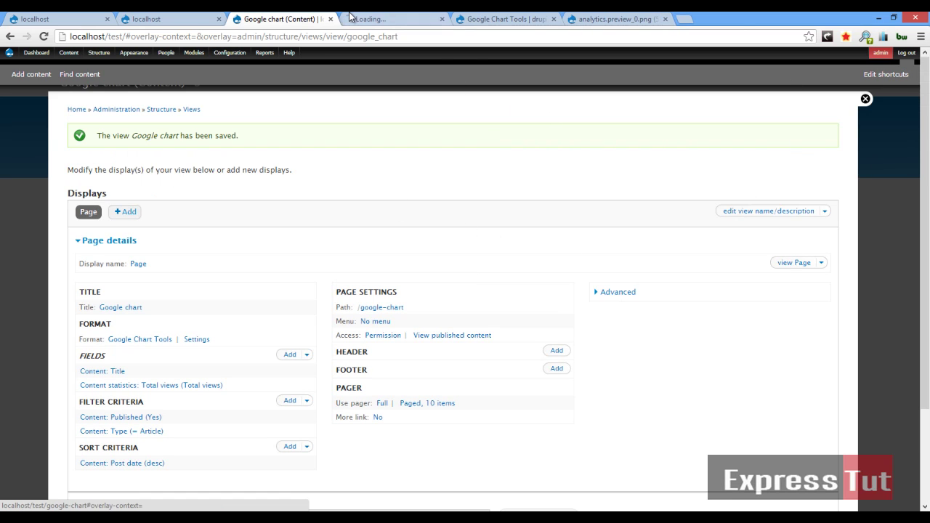
left_click(350, 16)
scroll(743, 175, "down", 3)
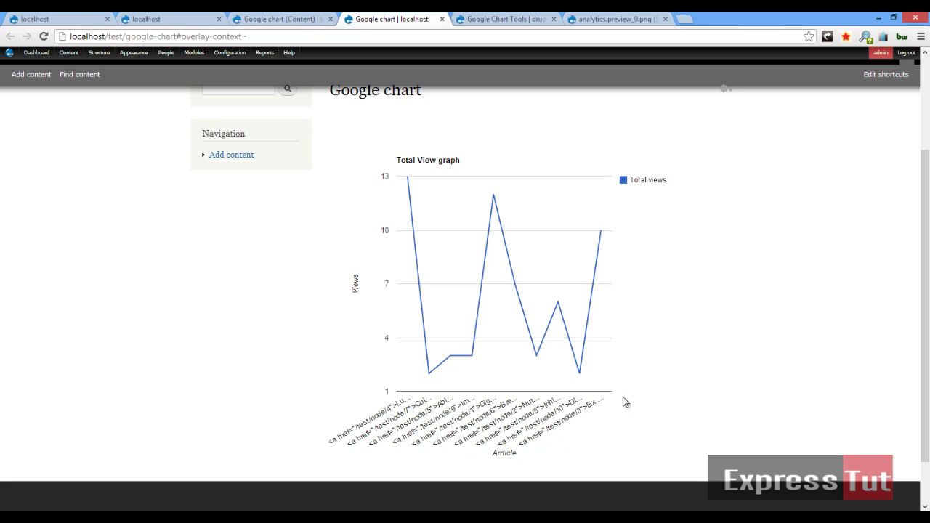
scroll(702, 277, "down", 1)
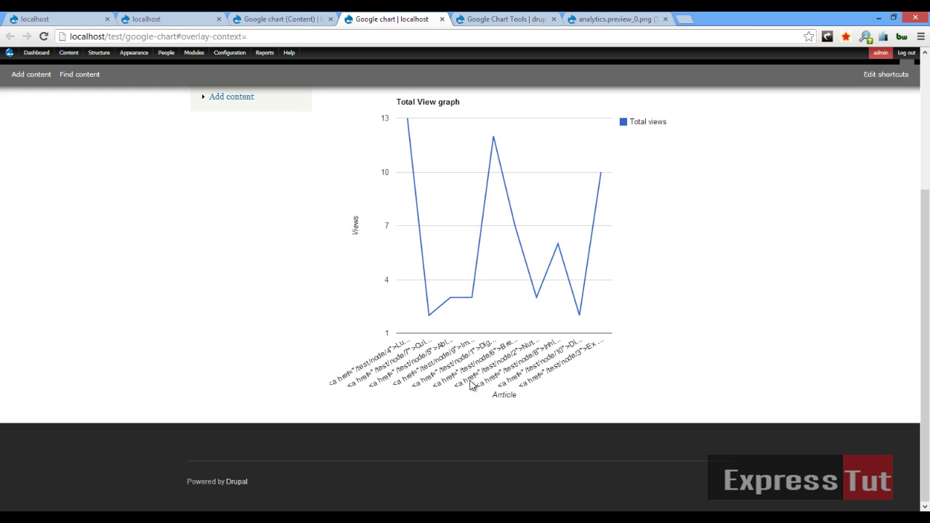
- Back in the view's settings, stop linking the Content: Title field to the original content for this page, and save the view
left_click(250, 17)
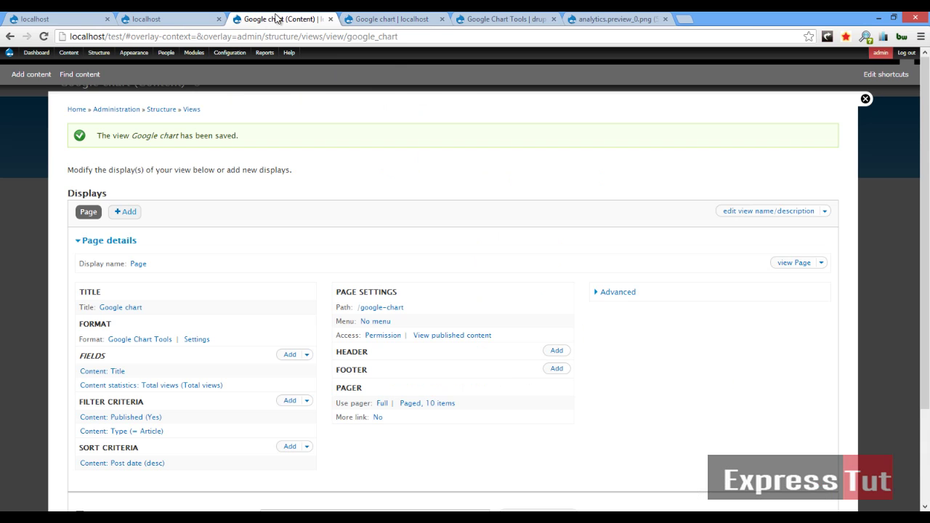
left_click(120, 383)
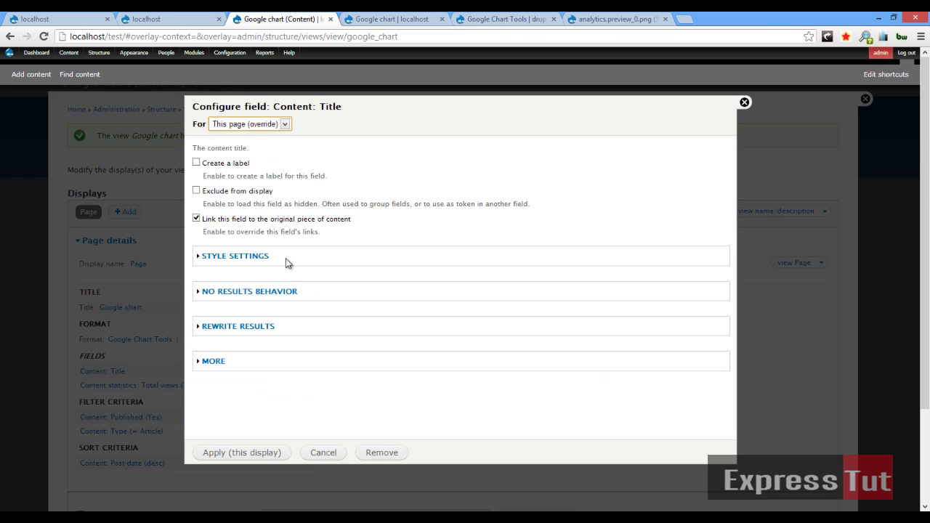
left_click(264, 221)
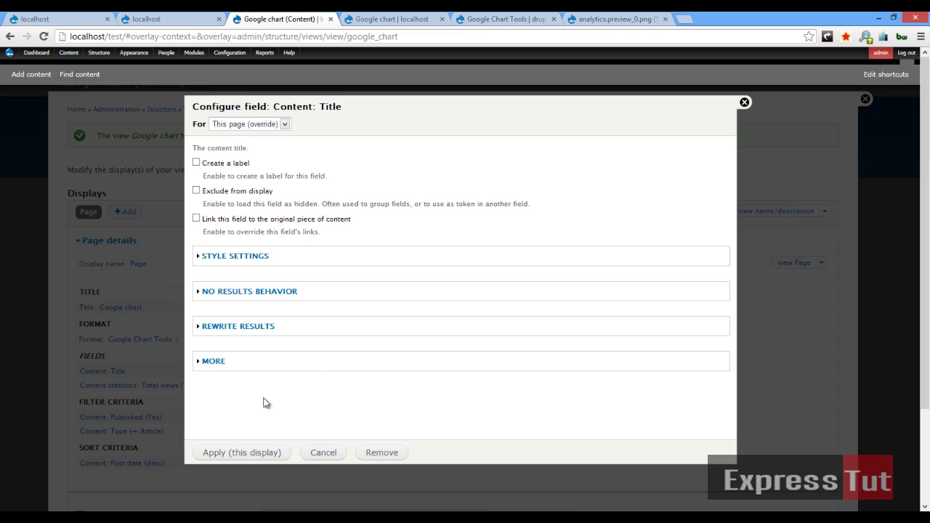
left_click(244, 454)
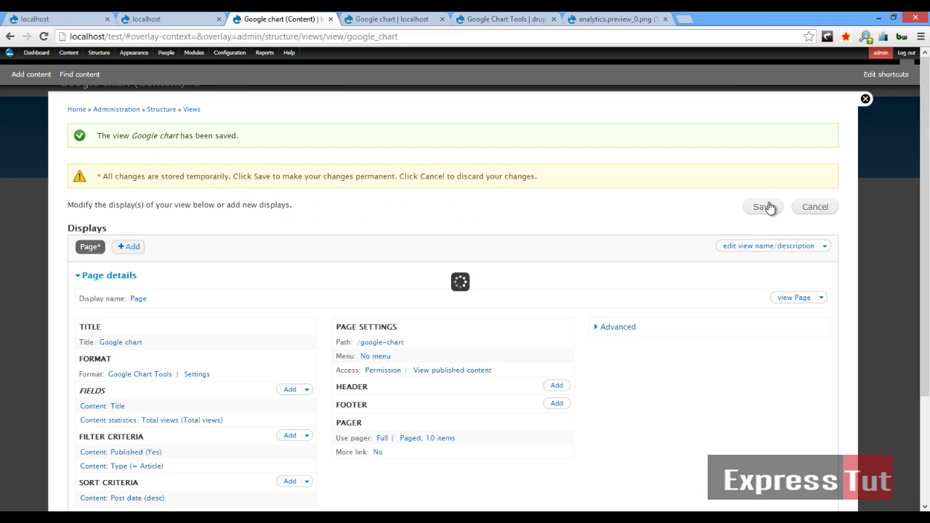
left_click(768, 209)
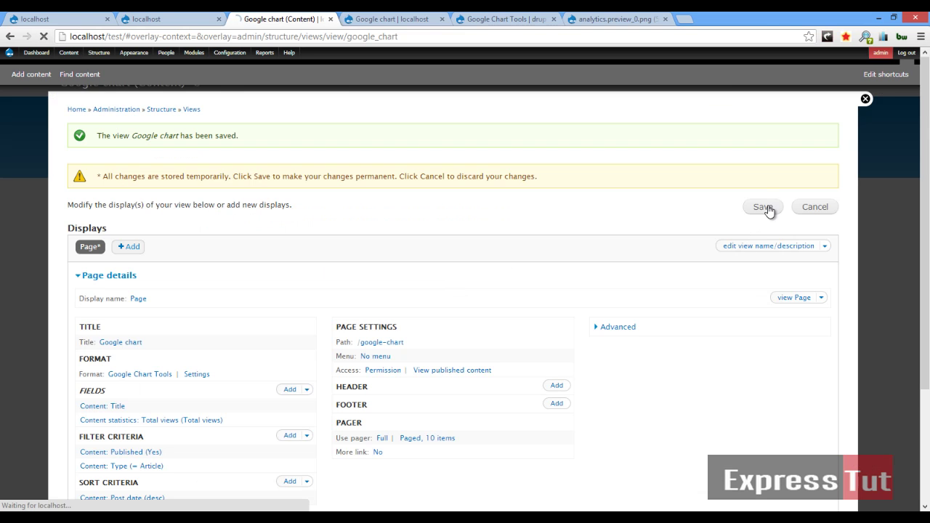
- Reload the view's page and examine the data points and title labels of the line chart
left_click(392, 19)
left_click(44, 36)
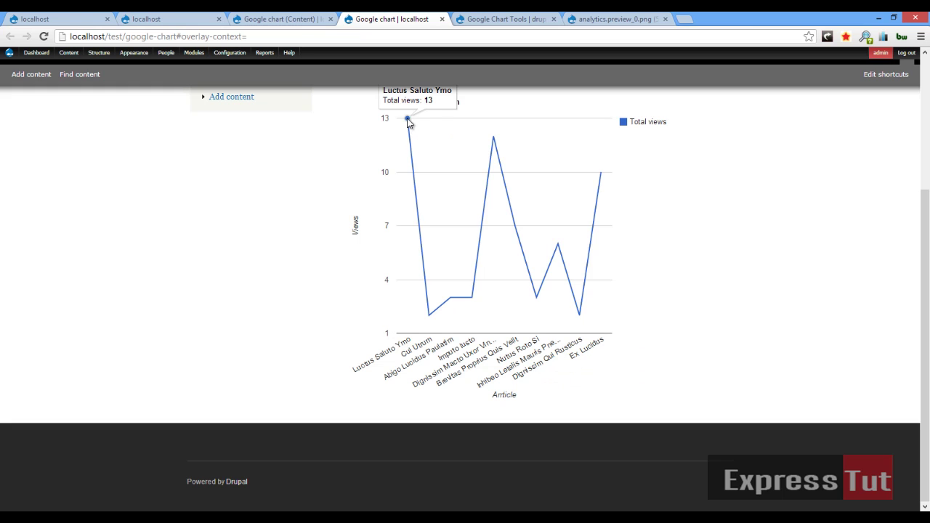
mouse_move(427, 313)
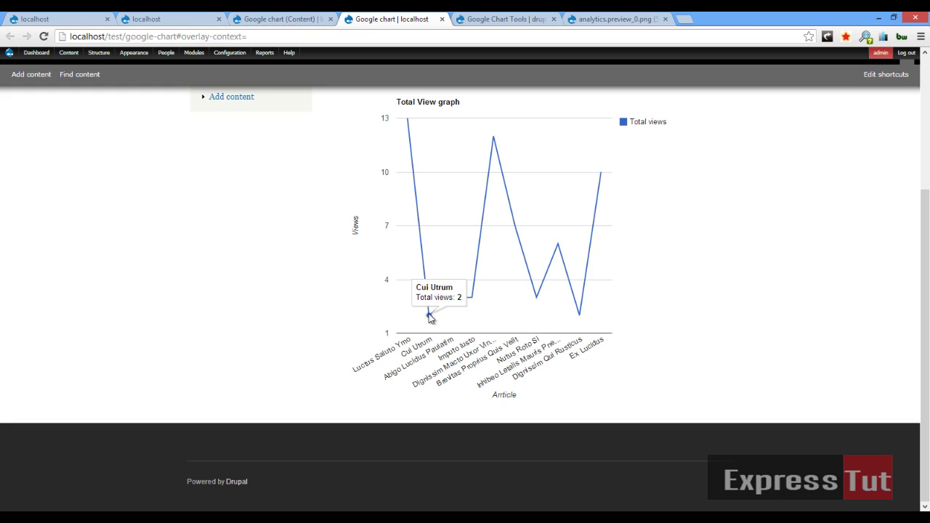
mouse_move(472, 303)
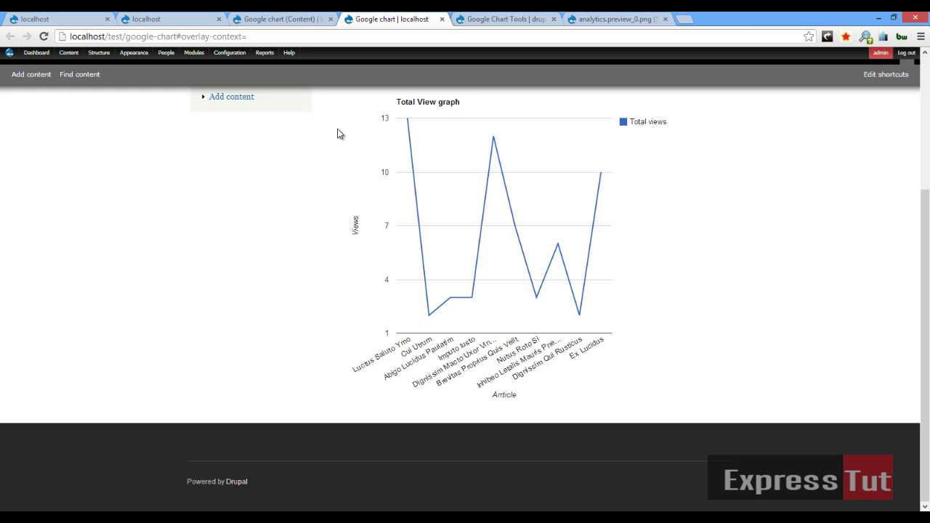
- Back in the view's settings, add an Attachment display to the Google chart view
left_click(278, 19)
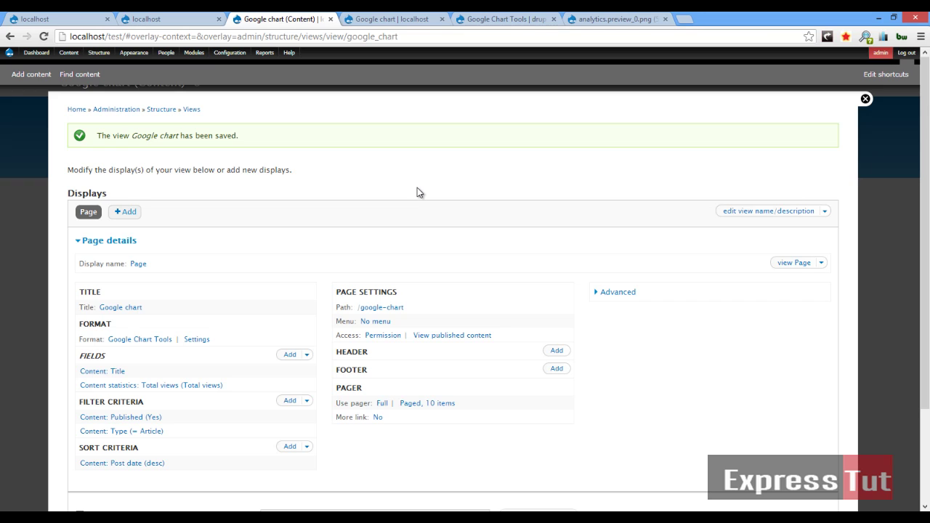
scroll(417, 190, "down", 2)
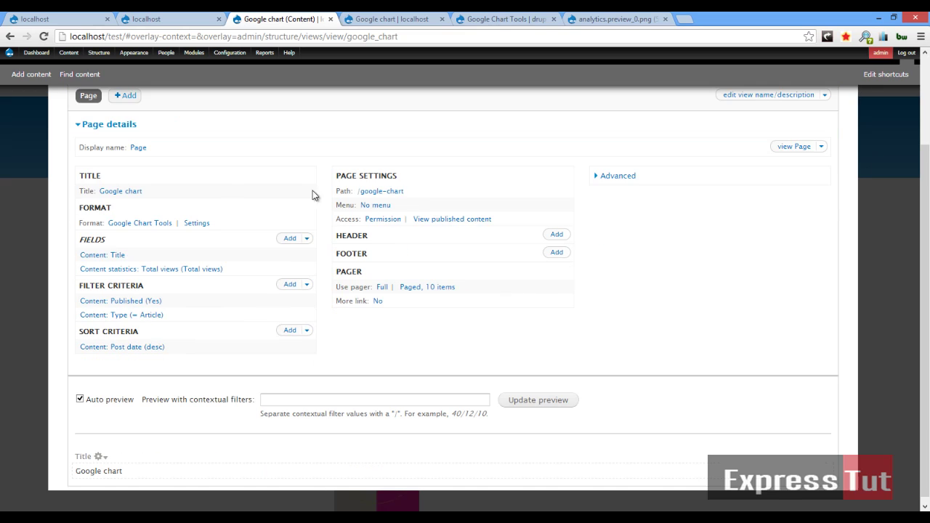
left_click(125, 103)
left_click(134, 110)
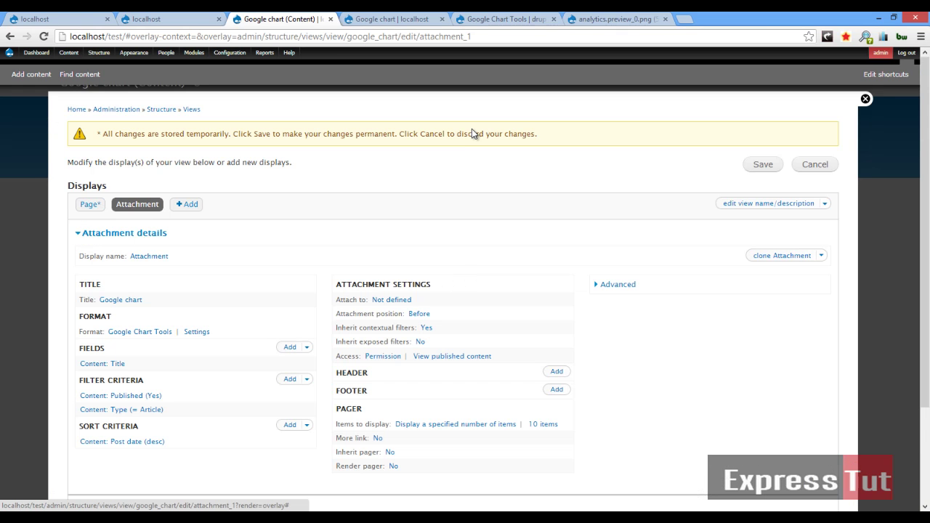
- For this attachment only, add the Content statistics: Views today field and stop linking the Content: Title field to the original content
scroll(199, 332, "down", 3)
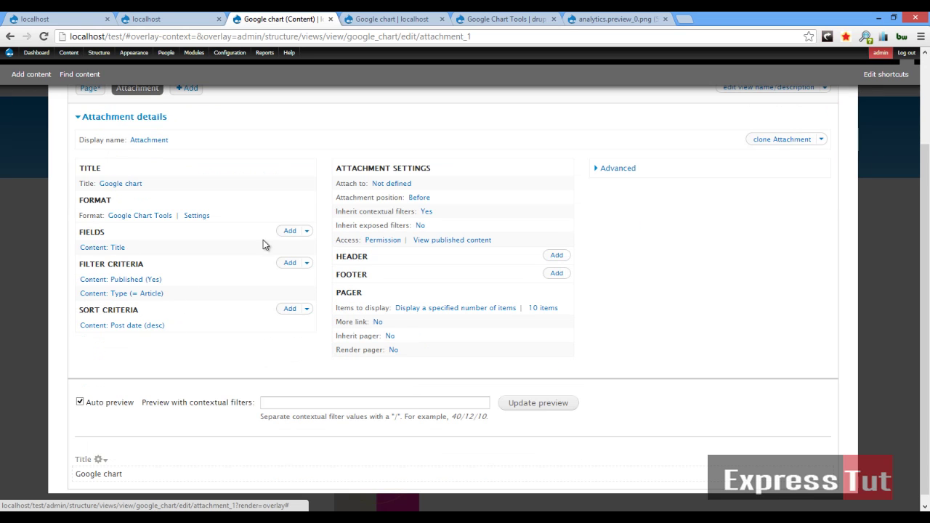
left_click(290, 231)
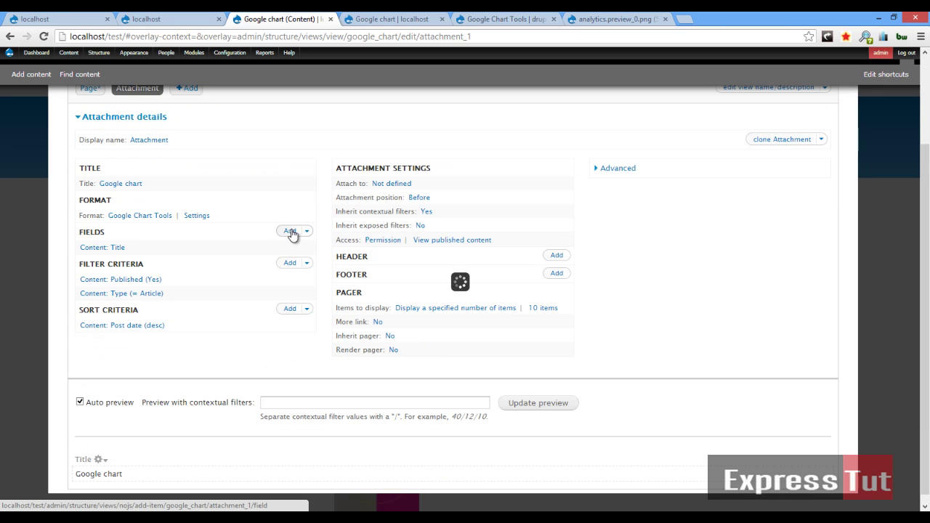
scroll(393, 279, "down", 15)
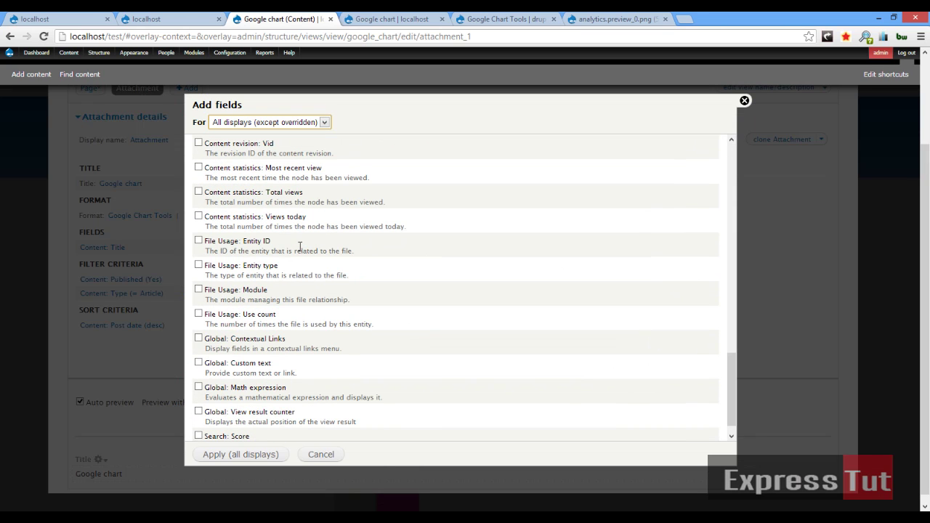
left_click(289, 215)
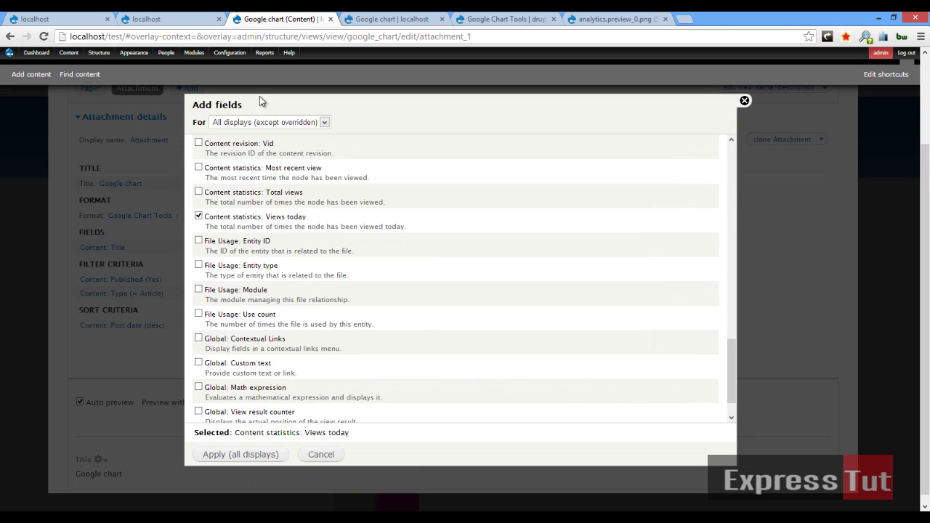
left_click(253, 126)
left_click(251, 149)
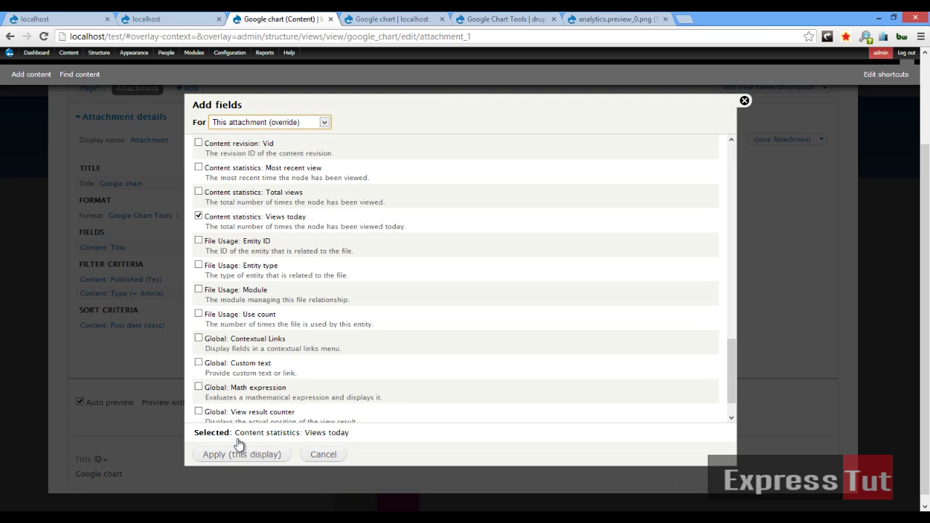
left_click(245, 461)
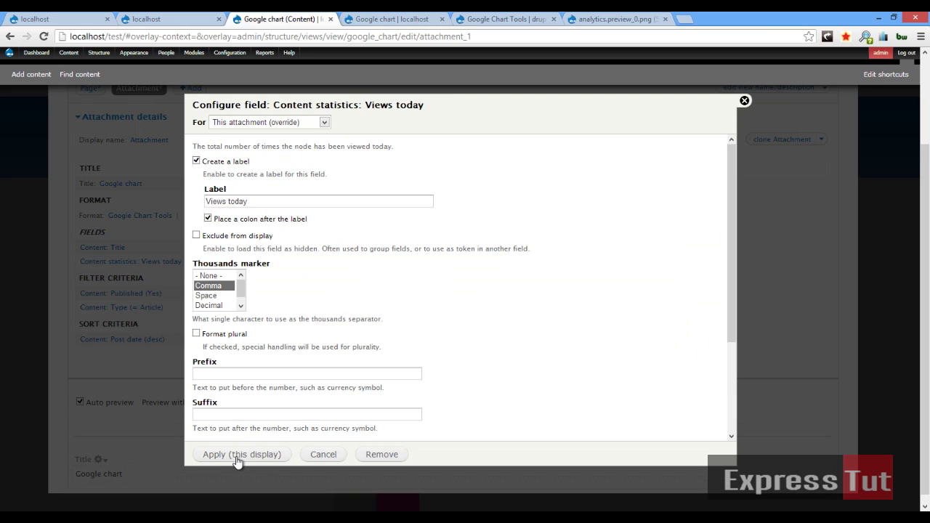
left_click(239, 458)
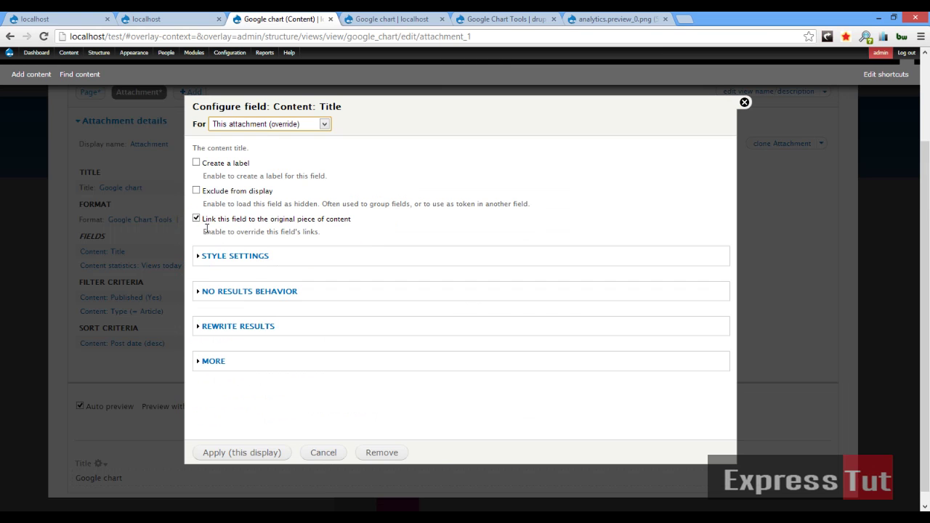
left_click(211, 222)
left_click(266, 451)
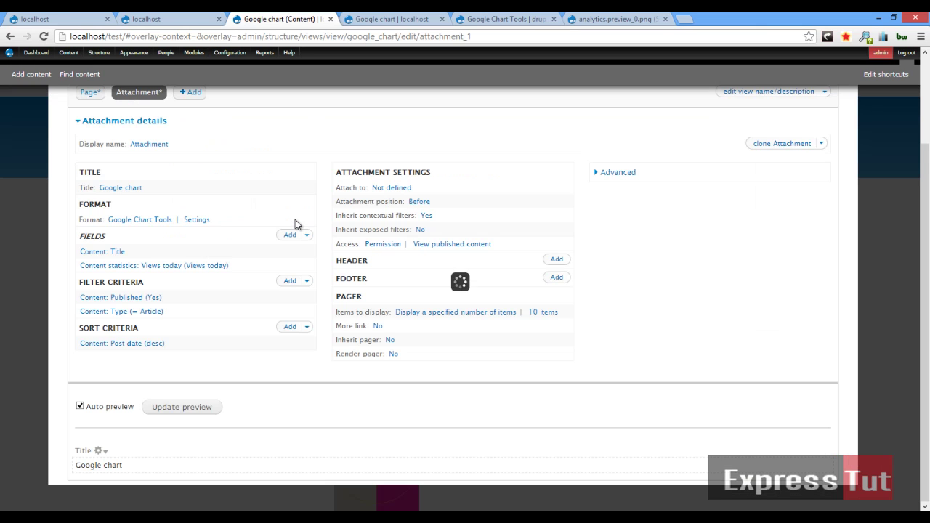
- Override the chart style options for this attachment with type Pie Chart and the Curve and 3D options enabled
left_click(195, 219)
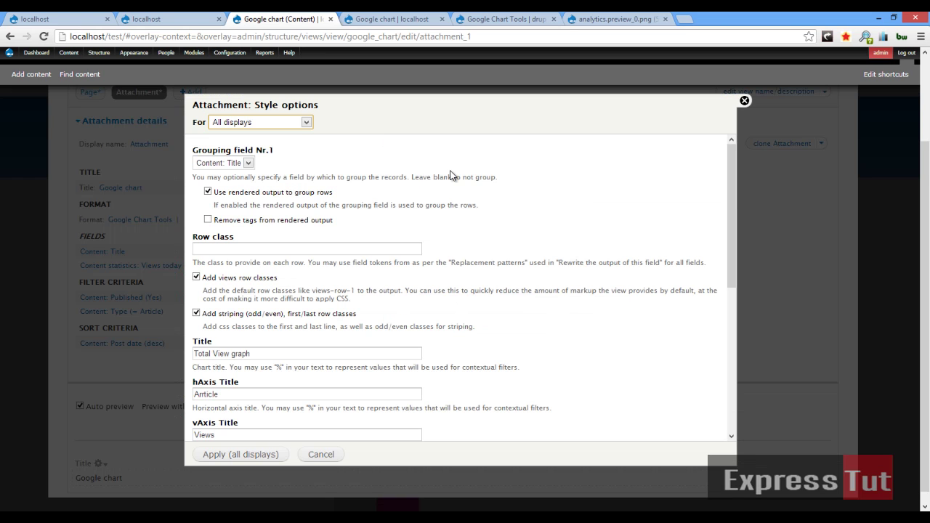
scroll(450, 175, "down", 4)
left_click(250, 186)
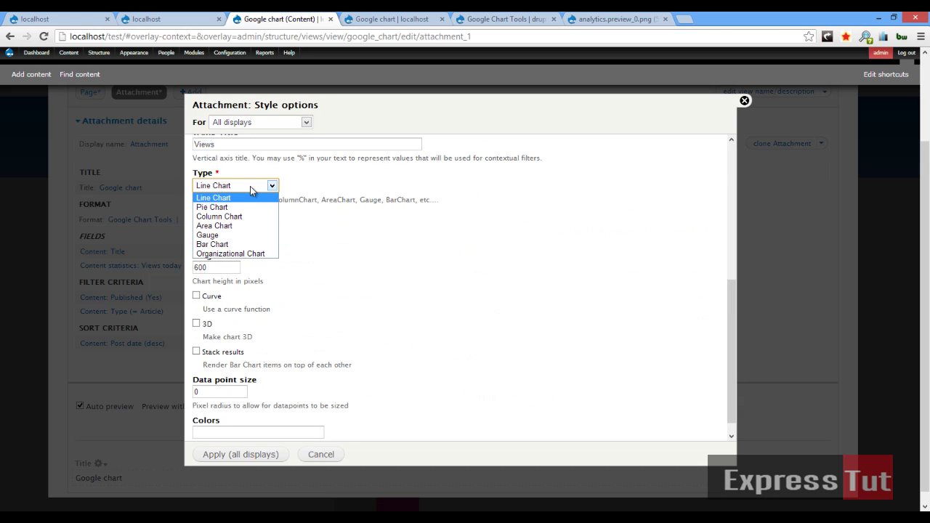
left_click(253, 208)
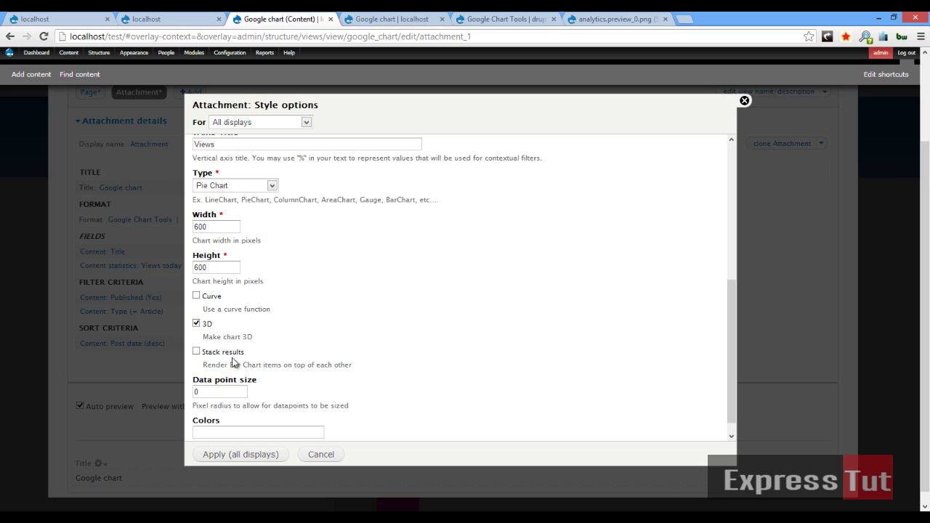
left_click(211, 298)
scroll(311, 279, "down", 1)
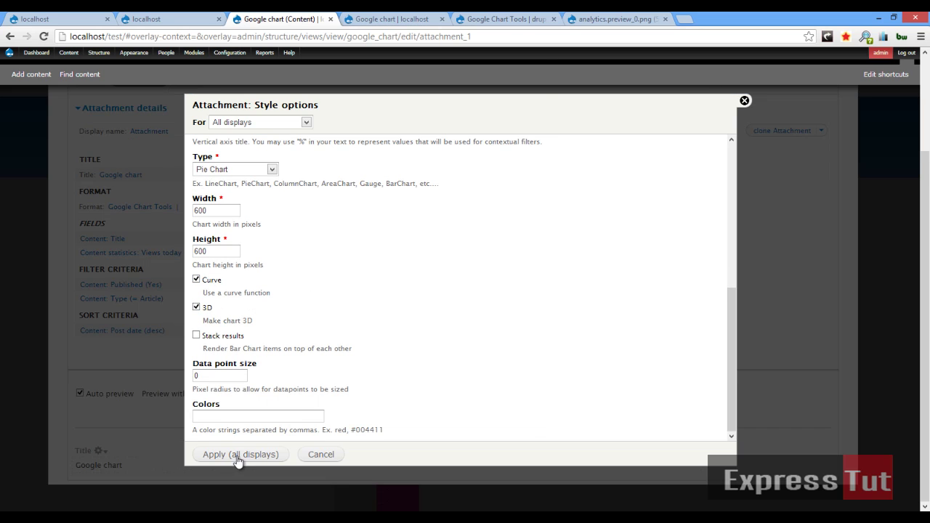
left_click(256, 124)
left_click(253, 142)
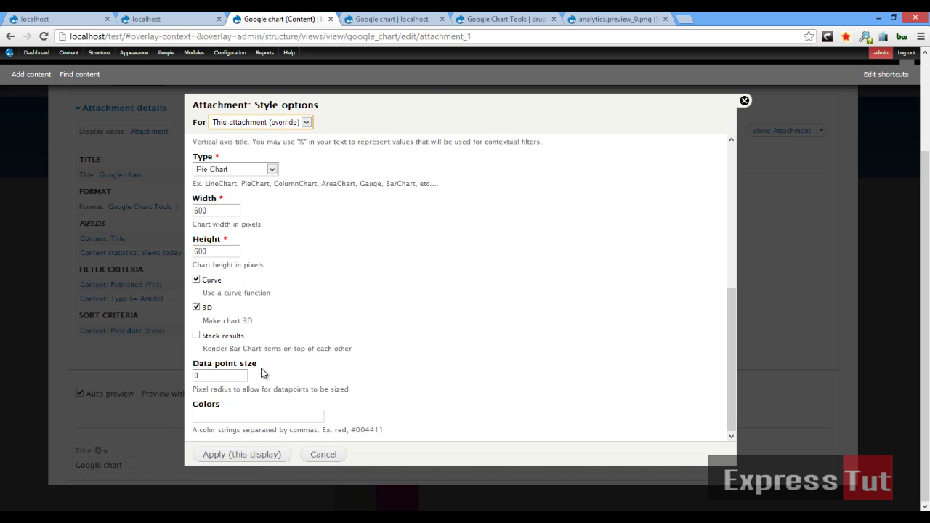
left_click(242, 455)
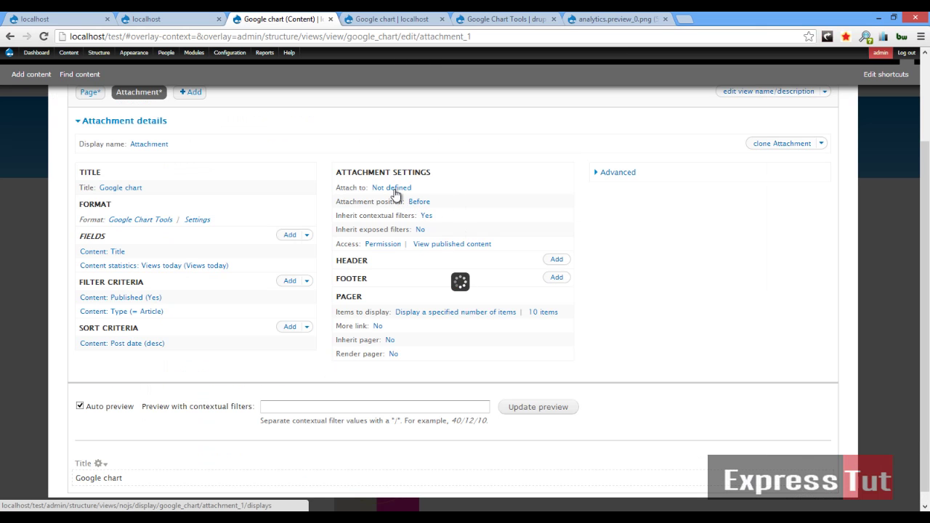
- Attach the attachment to multiple displays and save the view
left_click(394, 188)
left_click(196, 275)
left_click(195, 259)
left_click(214, 329)
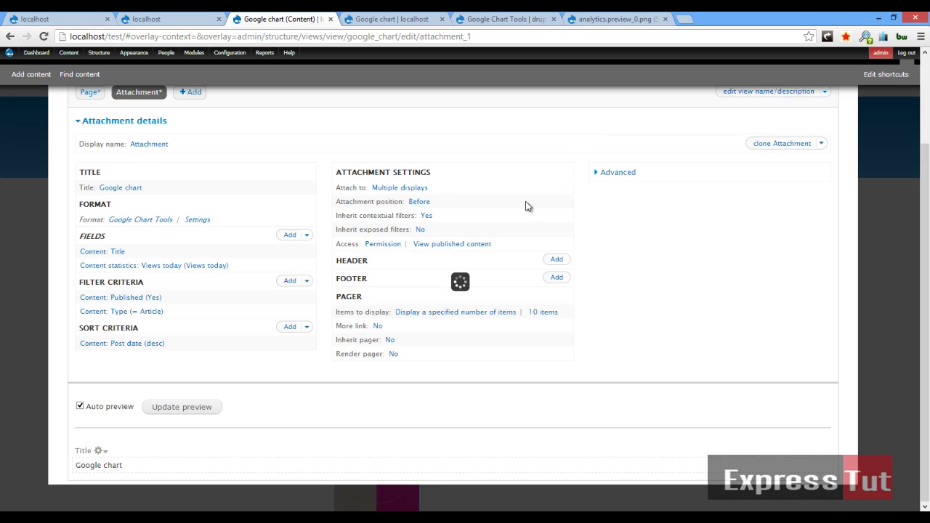
scroll(739, 168, "up", 2)
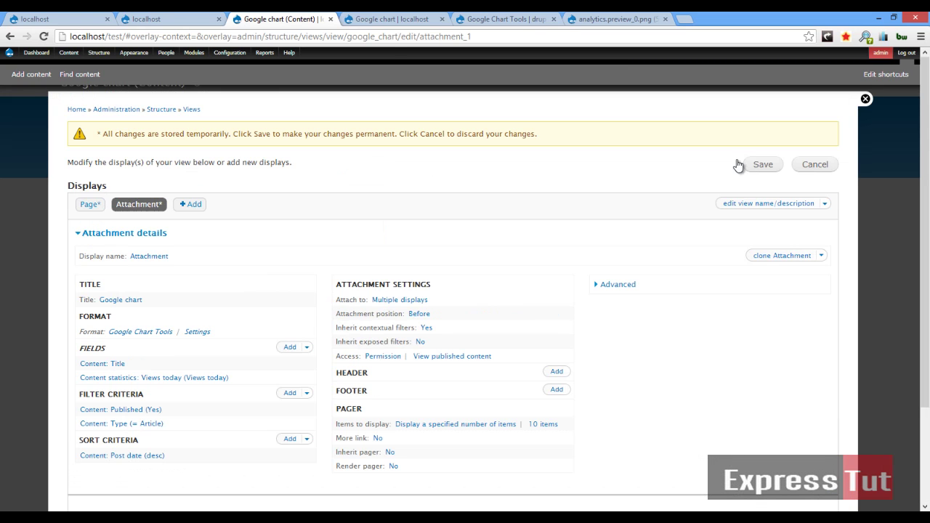
left_click(756, 164)
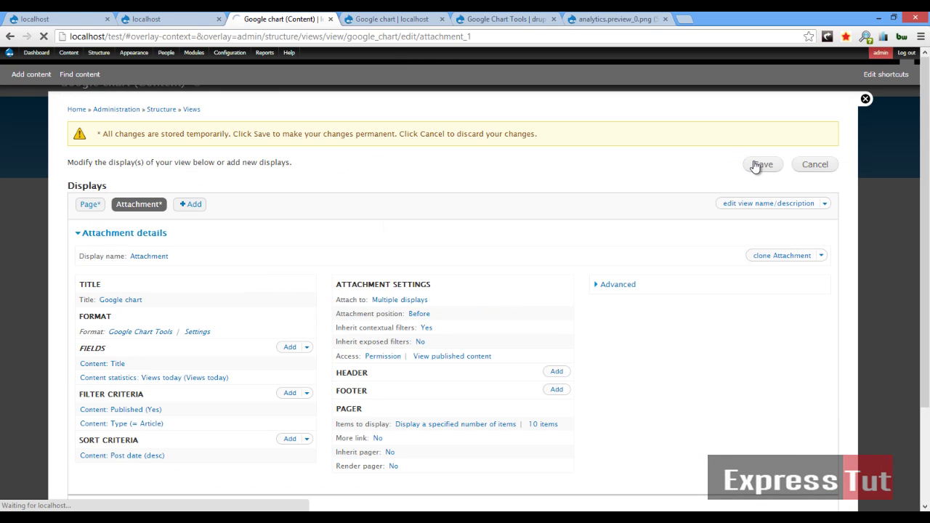
- Reload the view's page and examine the pie chart's slices and the line chart below it
left_click(385, 19)
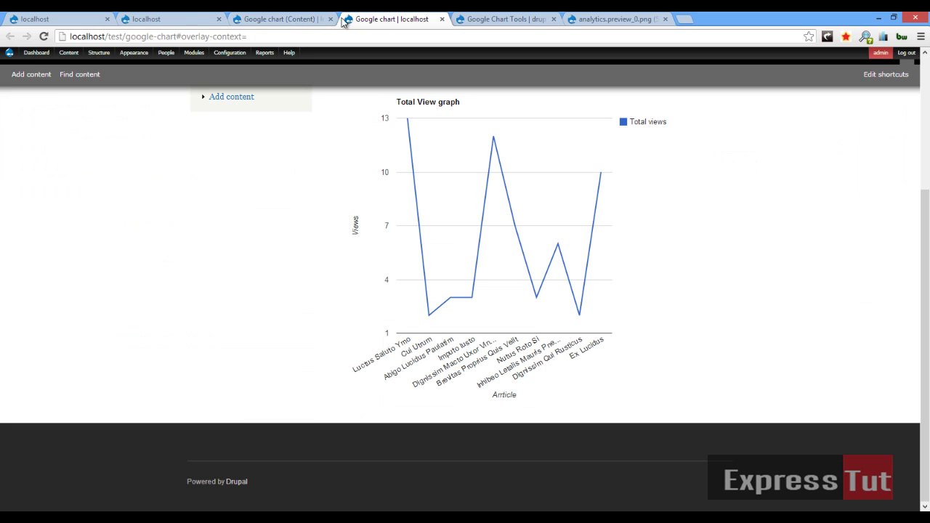
left_click(41, 37)
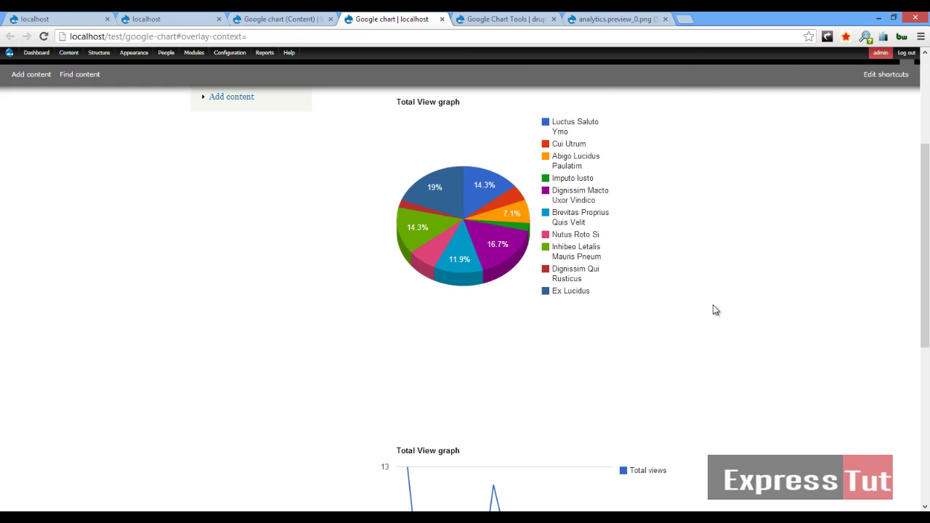
mouse_move(429, 196)
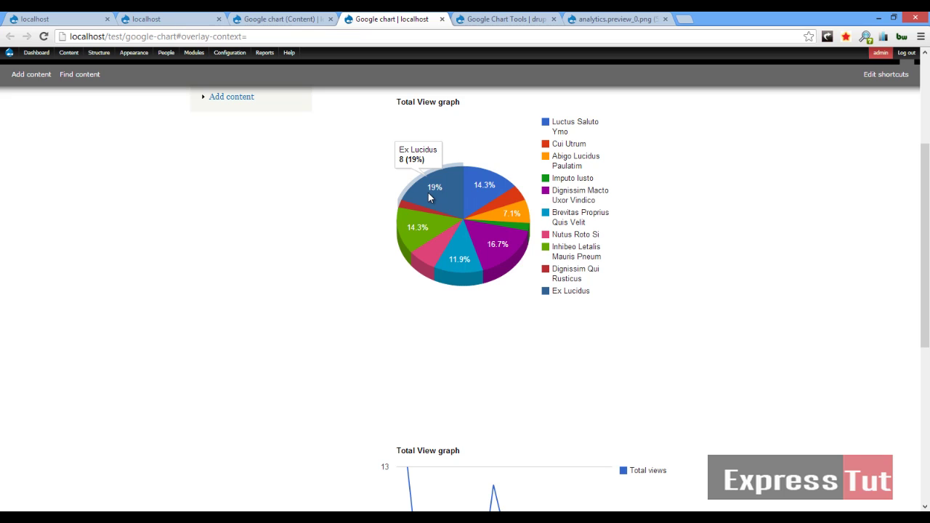
mouse_move(491, 195)
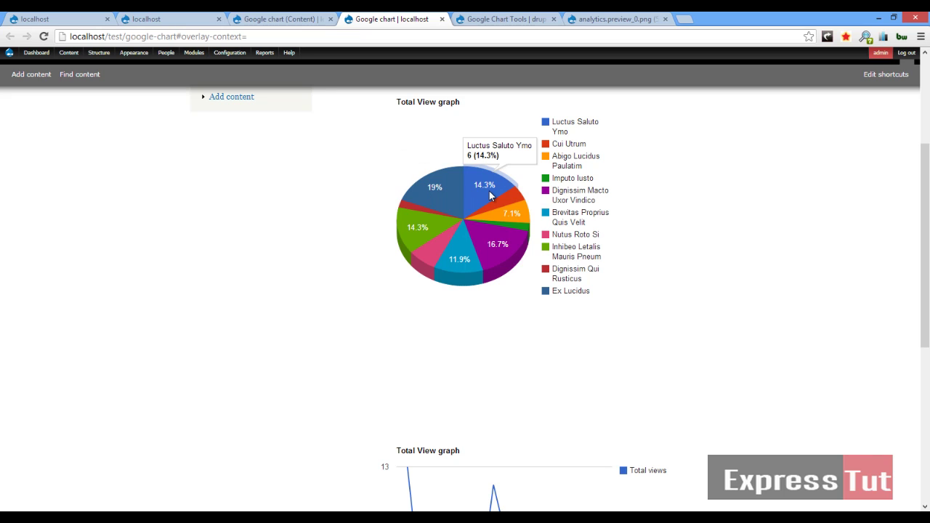
mouse_move(522, 216)
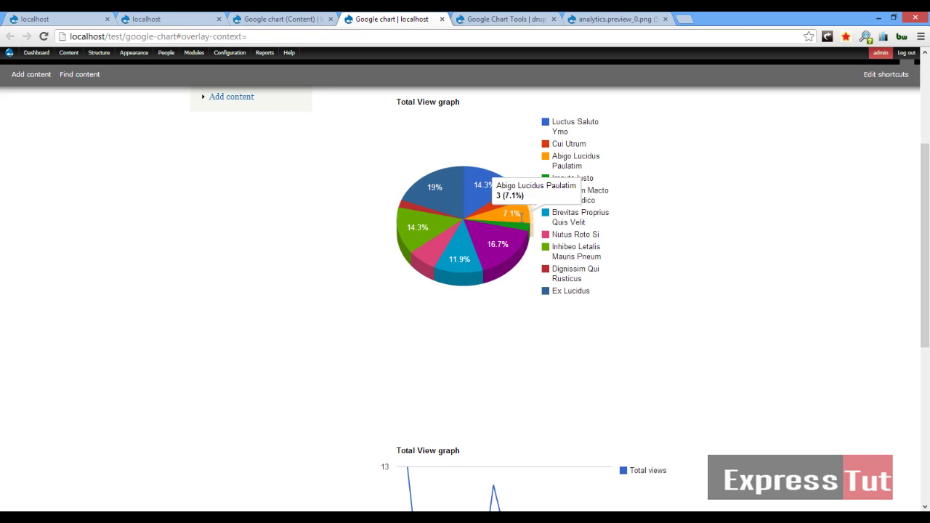
mouse_move(494, 260)
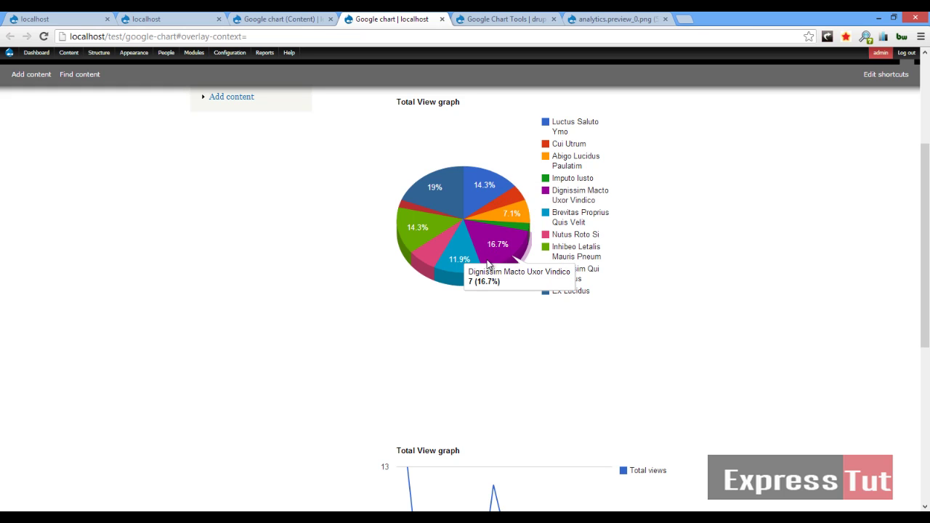
mouse_move(449, 264)
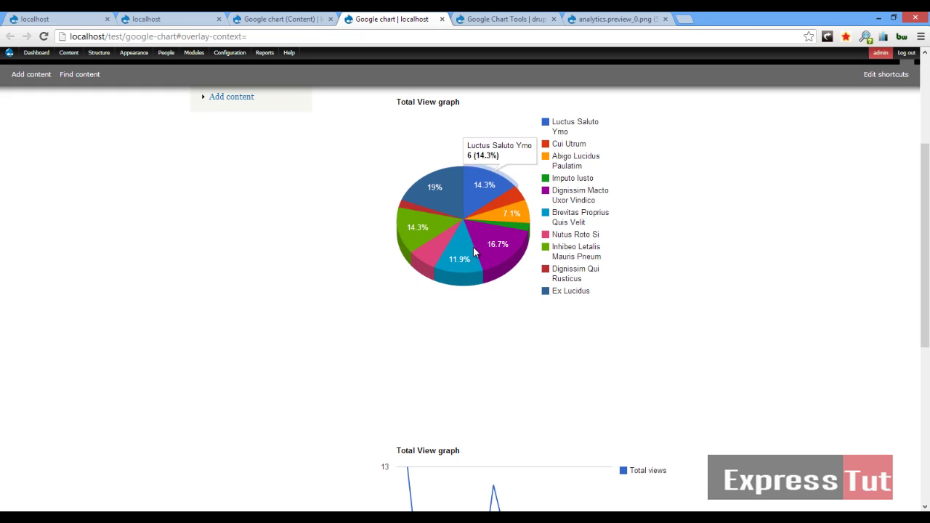
scroll(502, 208, "down", 2)
scroll(502, 208, "down", 2)
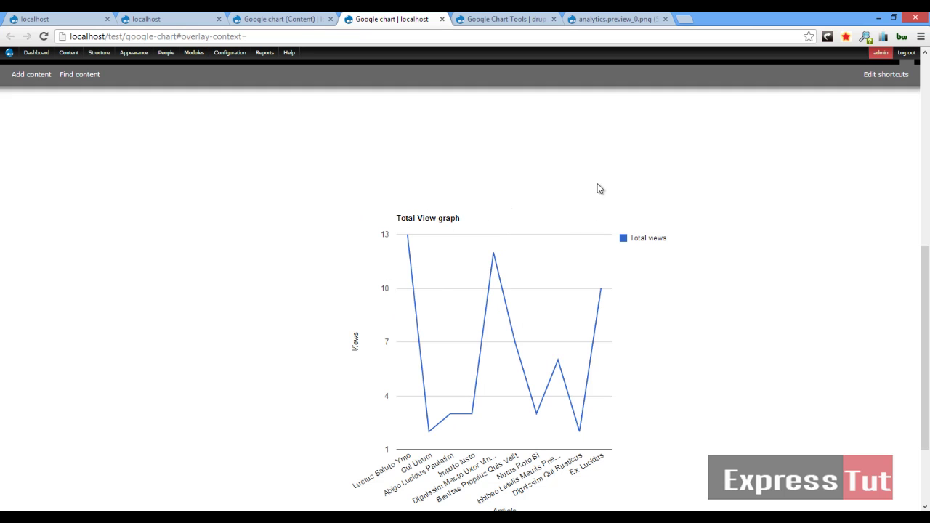
scroll(589, 243, "up", 5)
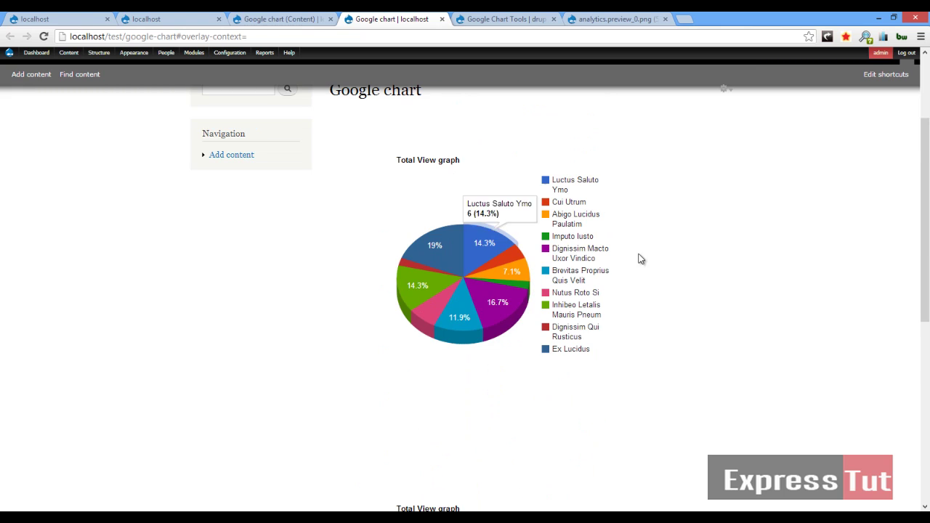
scroll(490, 199, "down", 3)
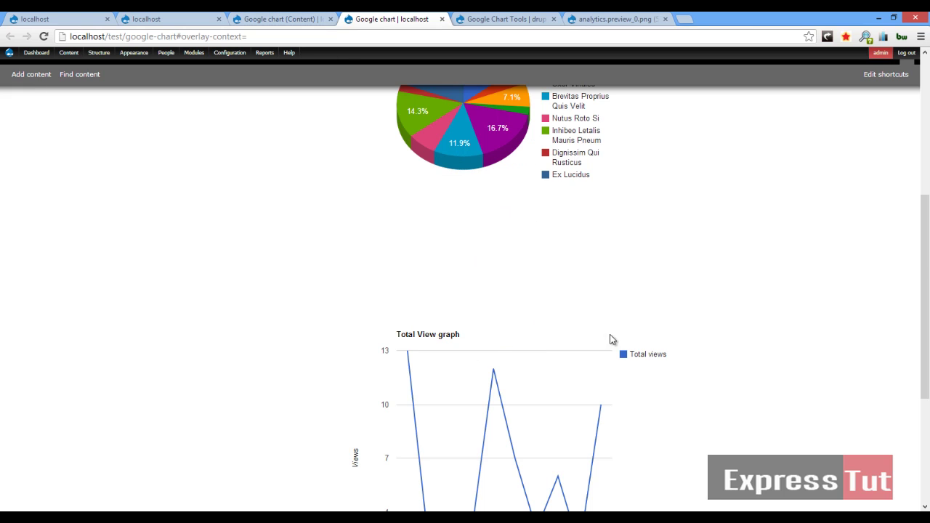
scroll(574, 332, "down", 3)
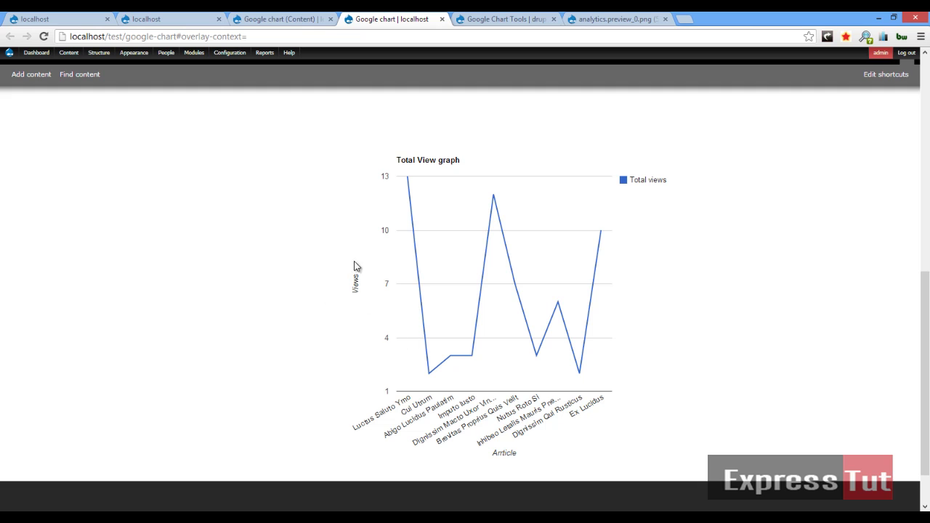
- Return to the Google chart view's editor and add a second attachment display to the view
left_click(288, 16)
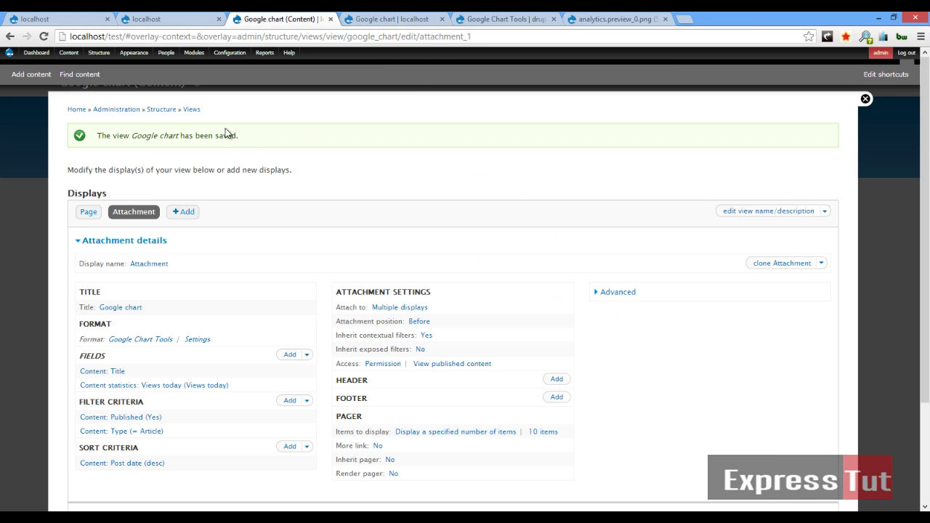
left_click(181, 213)
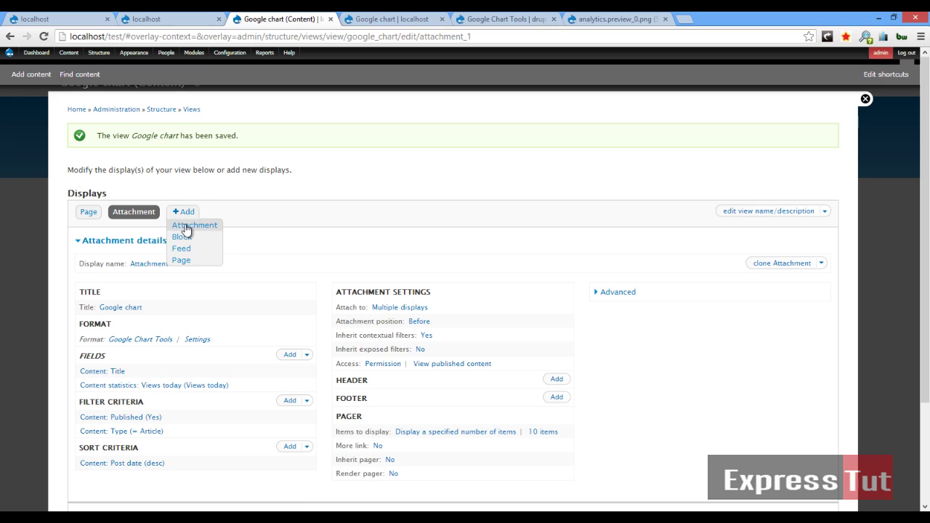
double_click(291, 170)
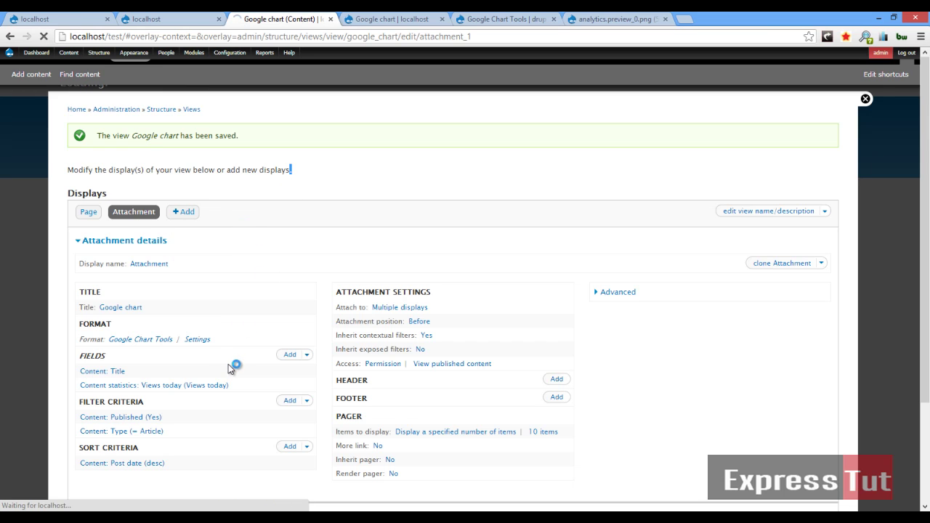
left_click(197, 339)
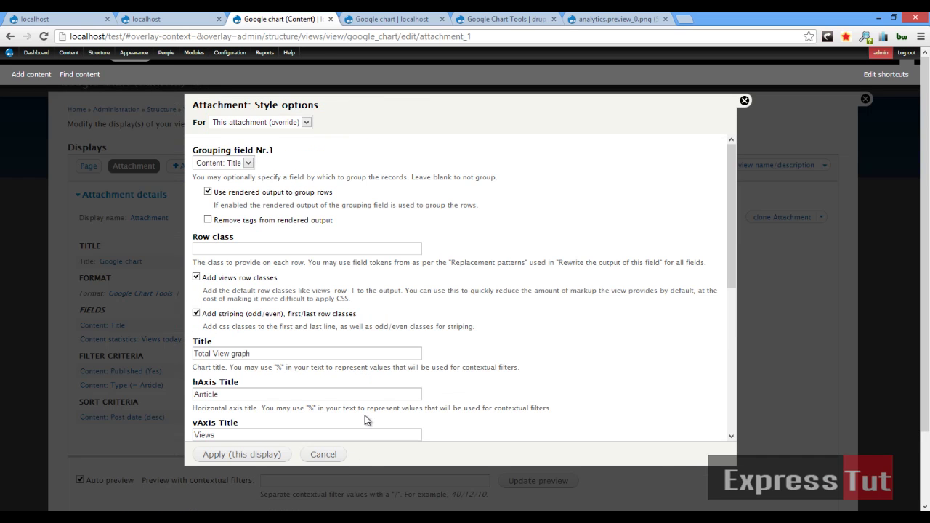
left_click(324, 455)
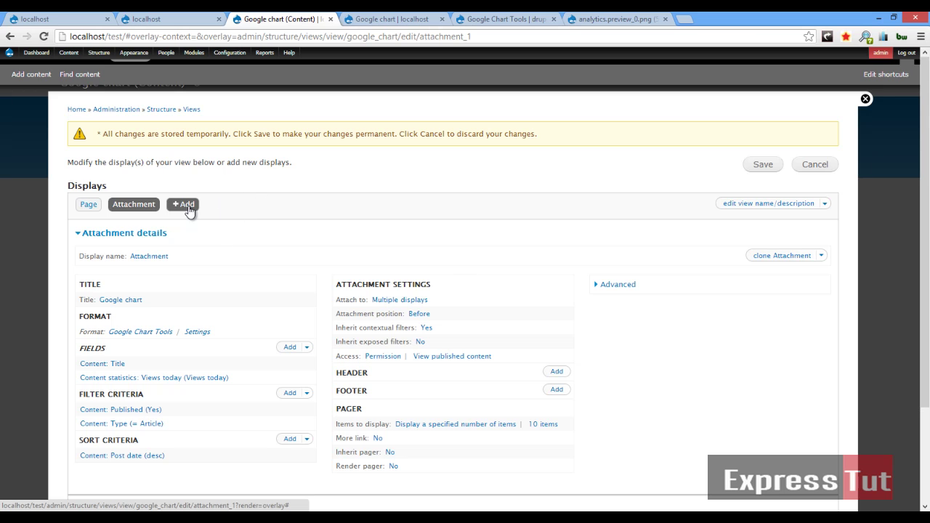
left_click(191, 218)
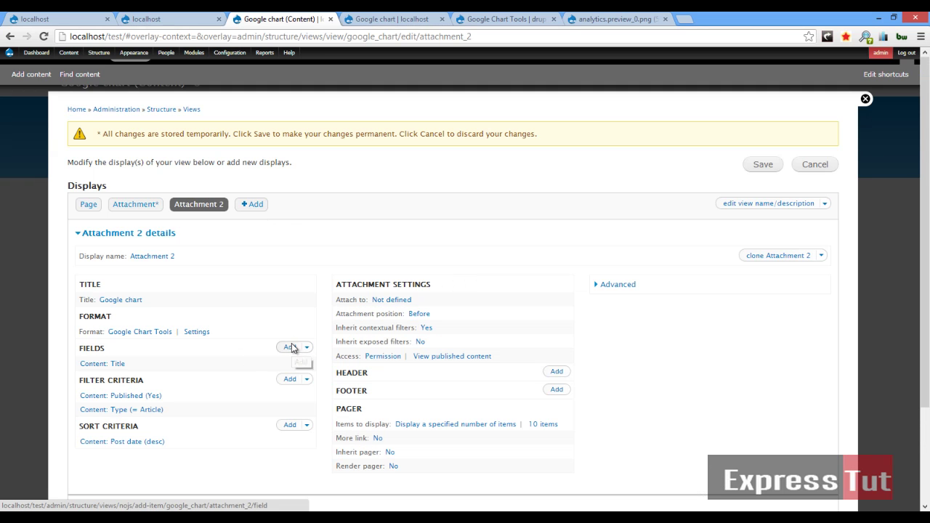
- Add the Content statistics: Total views and Views today fields to the second attachment only, overriding the defaults
left_click(292, 348)
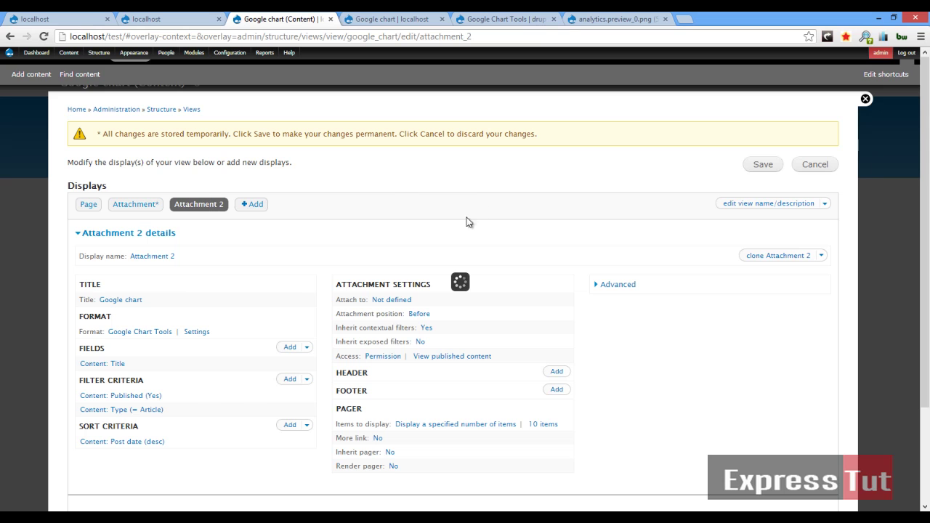
scroll(298, 327, "down", 5)
scroll(300, 351, "down", 4)
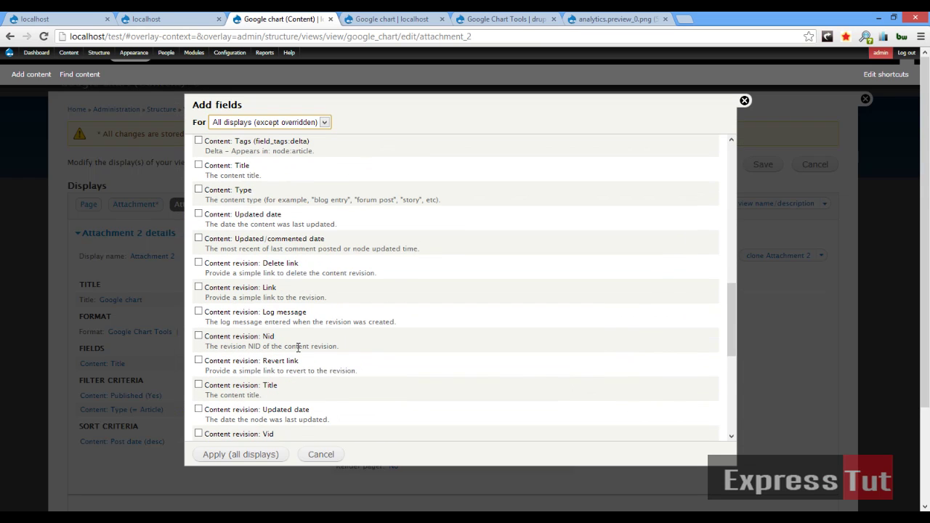
left_click(289, 367)
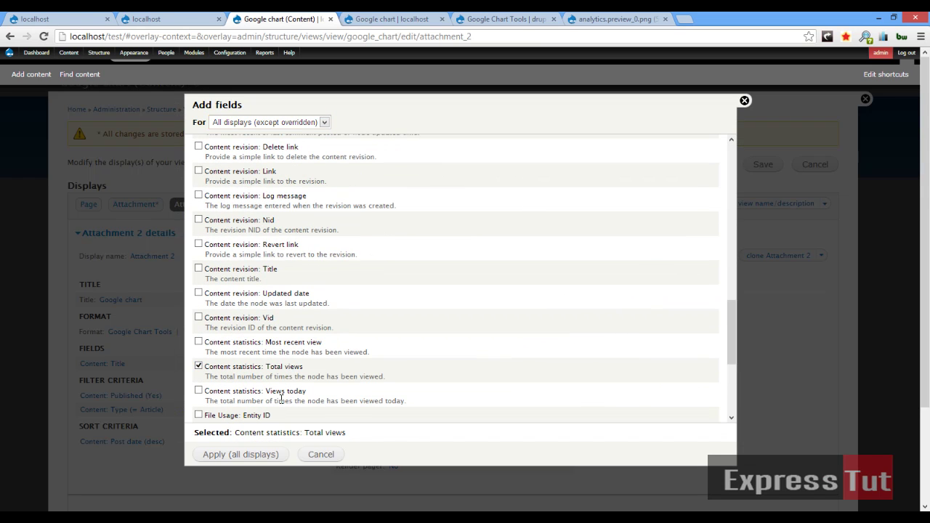
left_click(282, 395)
left_click(265, 123)
left_click(262, 145)
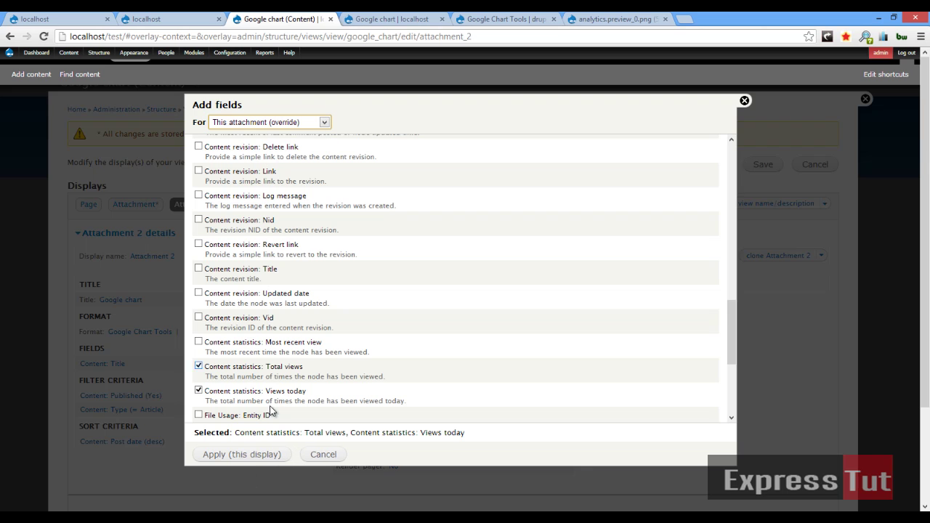
left_click(261, 454)
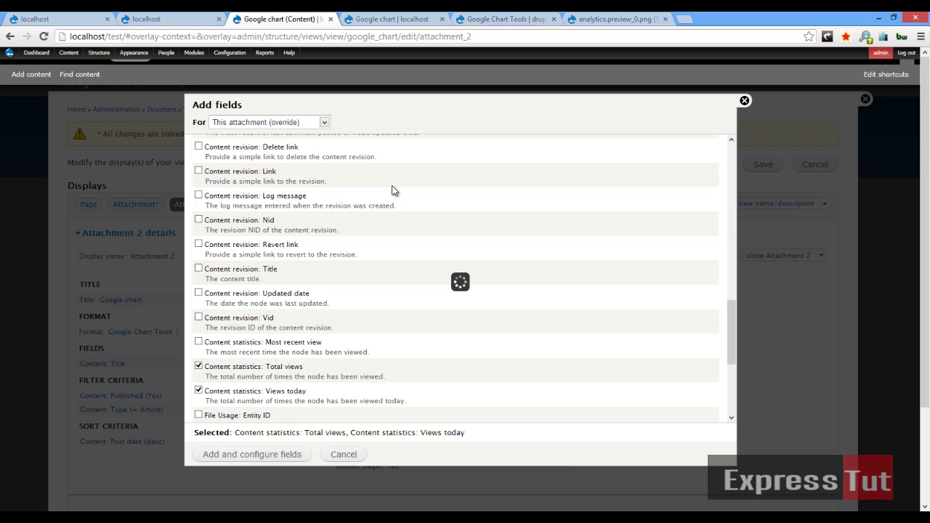
left_click(255, 456)
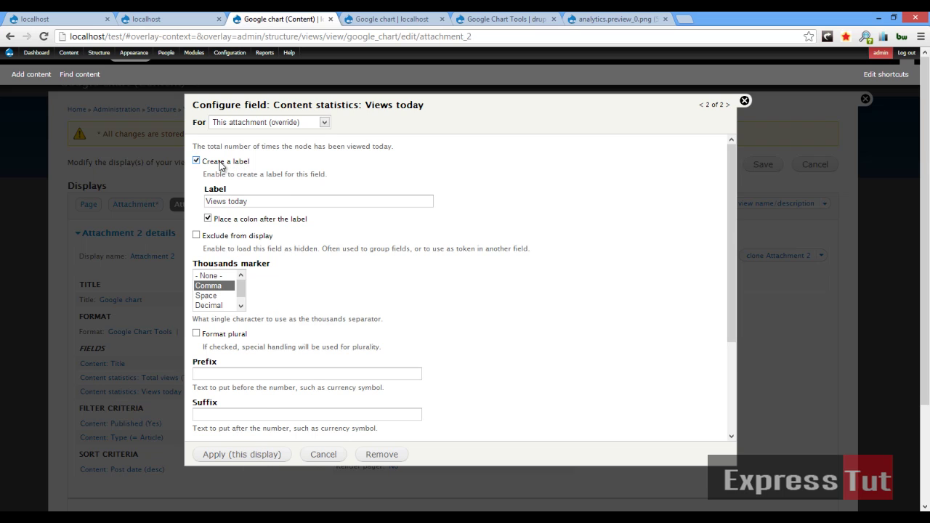
- For this attachment only, leave the Views today field's label text blank and stop linking the Content: Title field to the original content
left_click(197, 161)
left_click(254, 455)
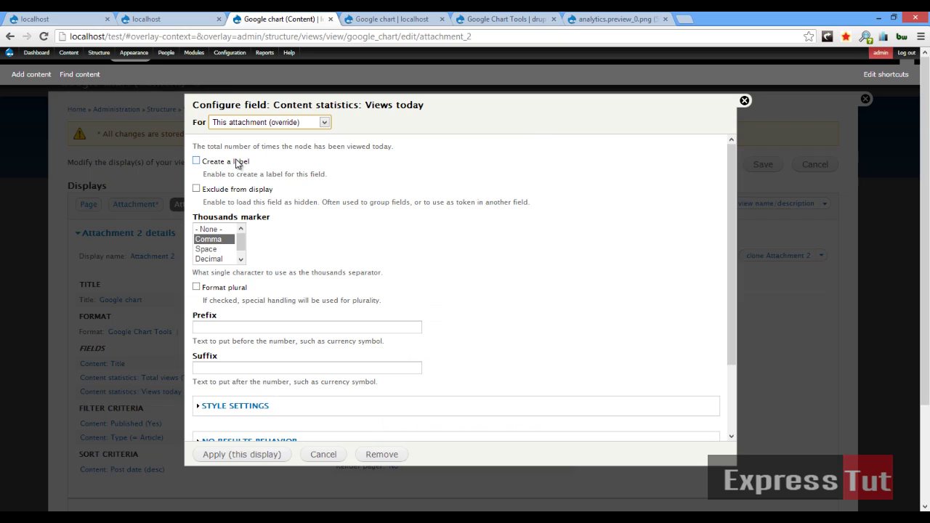
left_click(237, 162)
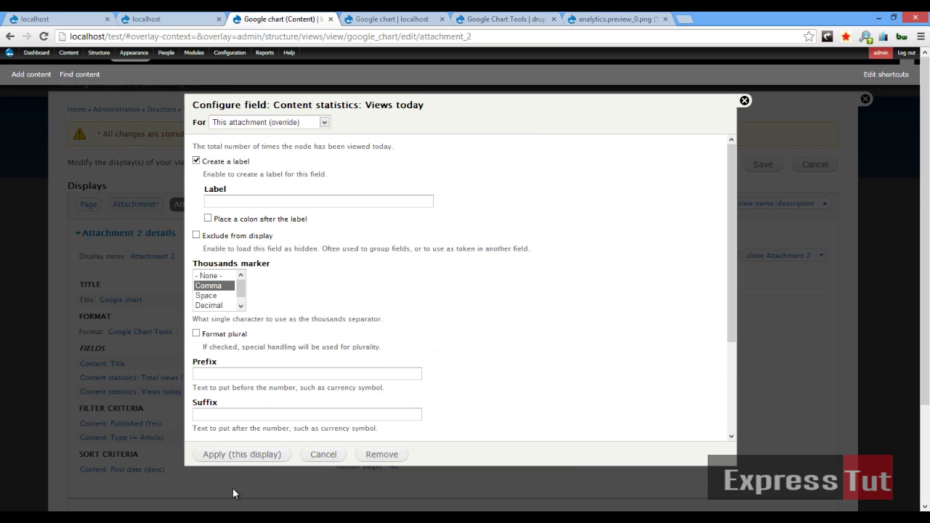
left_click(239, 454)
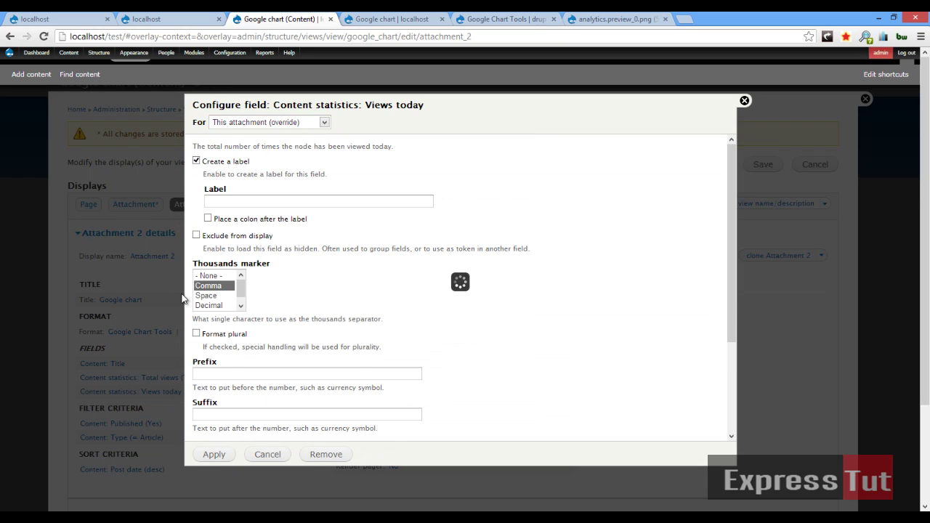
scroll(208, 295, "down", 3)
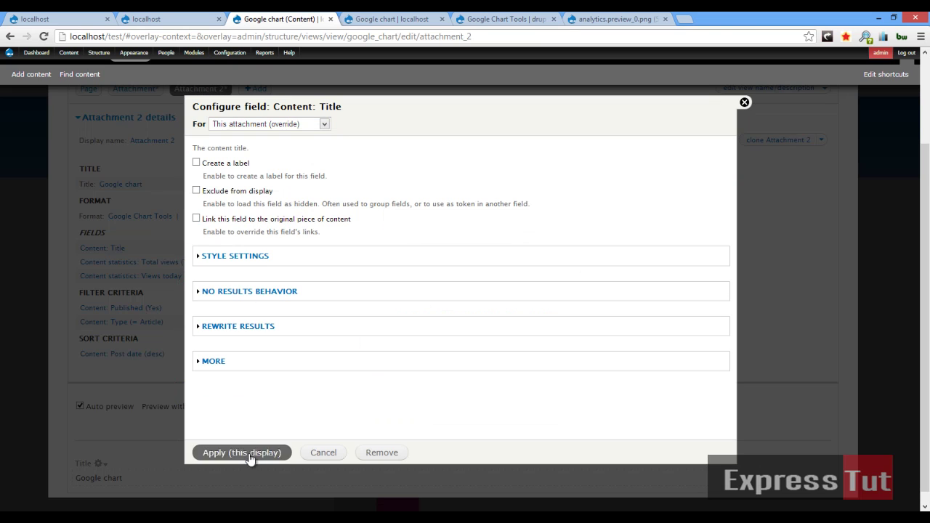
left_click(249, 454)
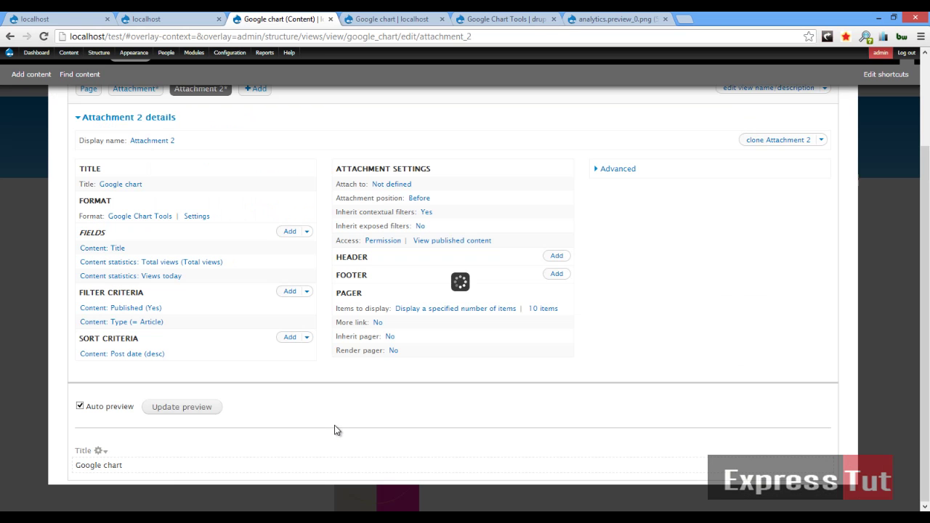
- Set the chart style options for all non-overridden displays to type Column Chart with 3D enabled, and save the view
left_click(192, 216)
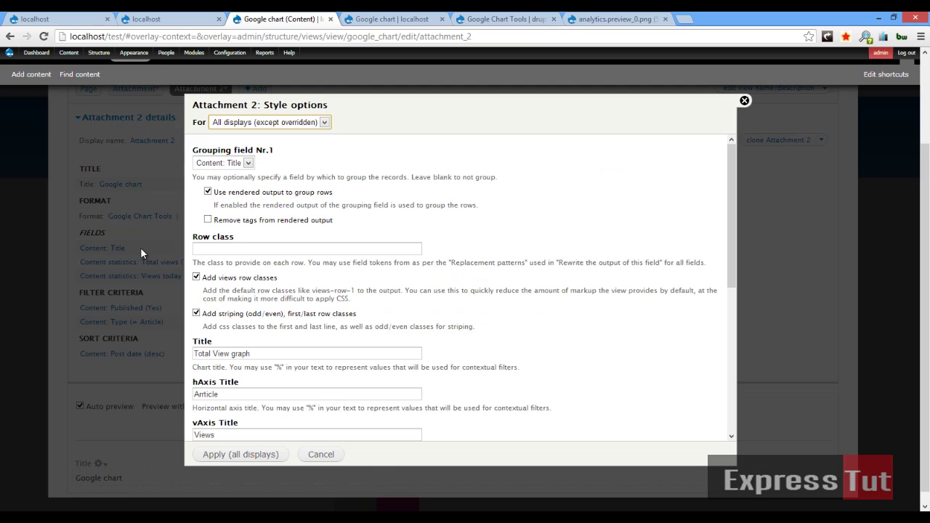
scroll(306, 327, "down", 4)
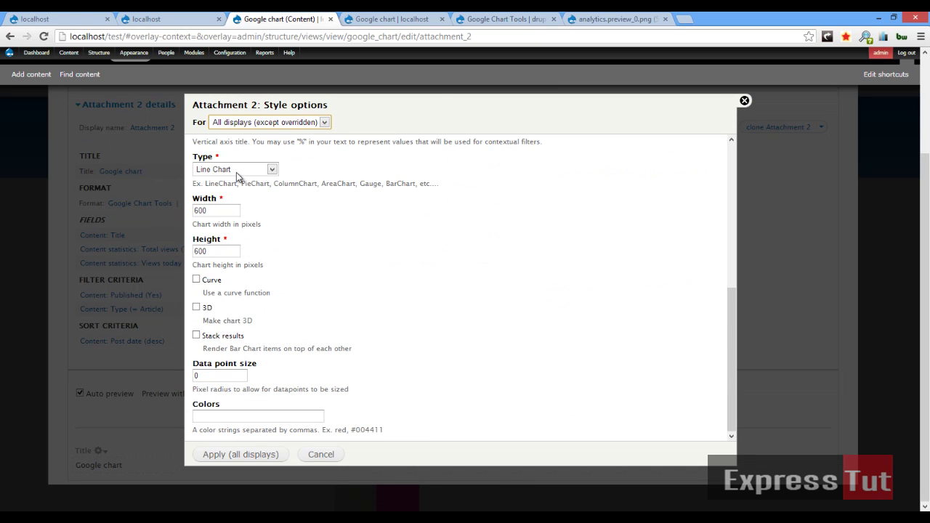
left_click(236, 173)
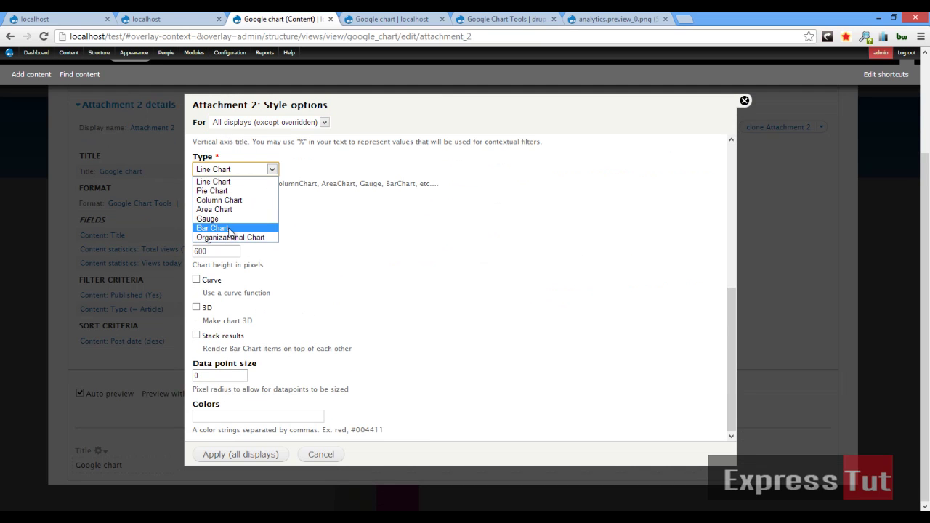
left_click(233, 200)
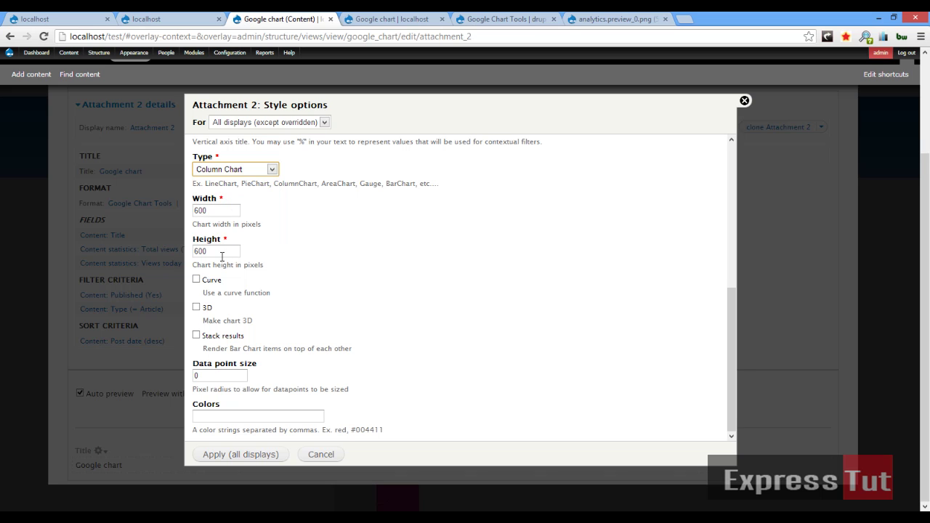
left_click(200, 302)
left_click(241, 455)
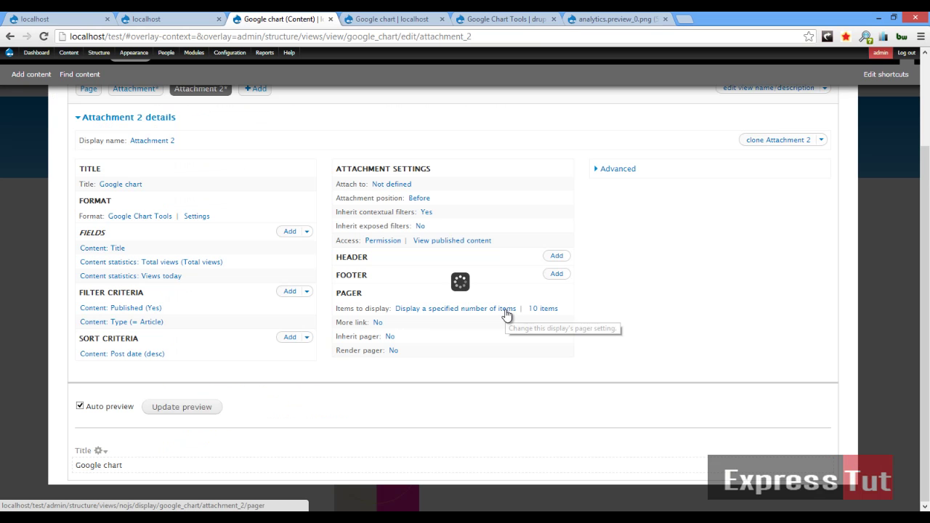
left_click(763, 166)
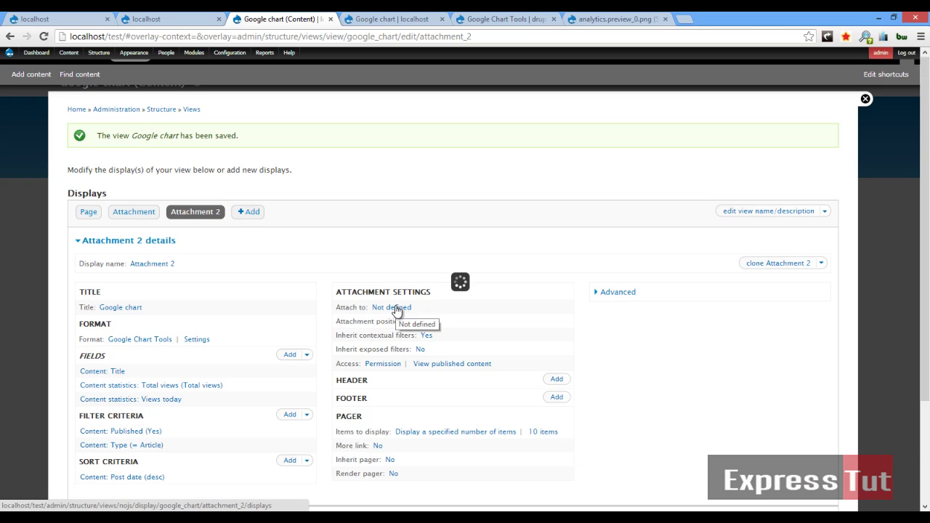
- Attach the second attachment to the Master and Page displays and save the view
left_click(395, 311)
left_click(195, 259)
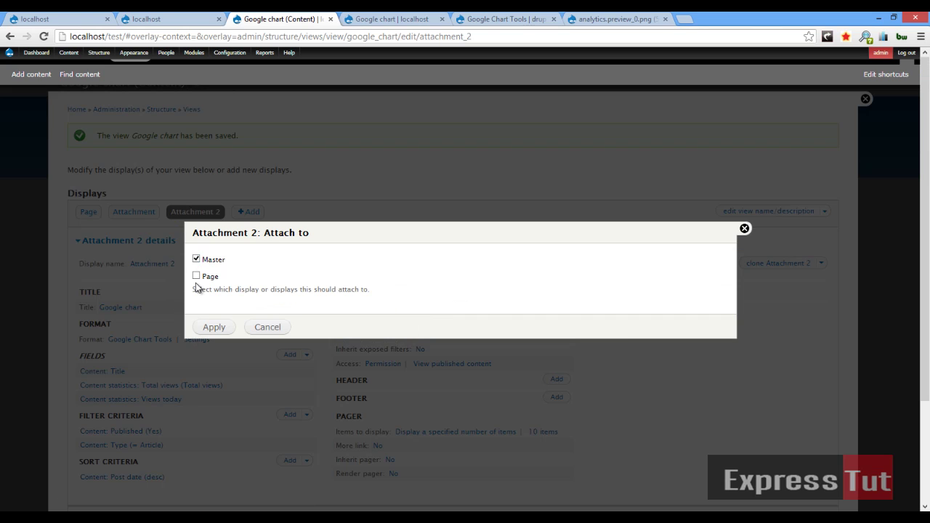
left_click(196, 276)
left_click(209, 327)
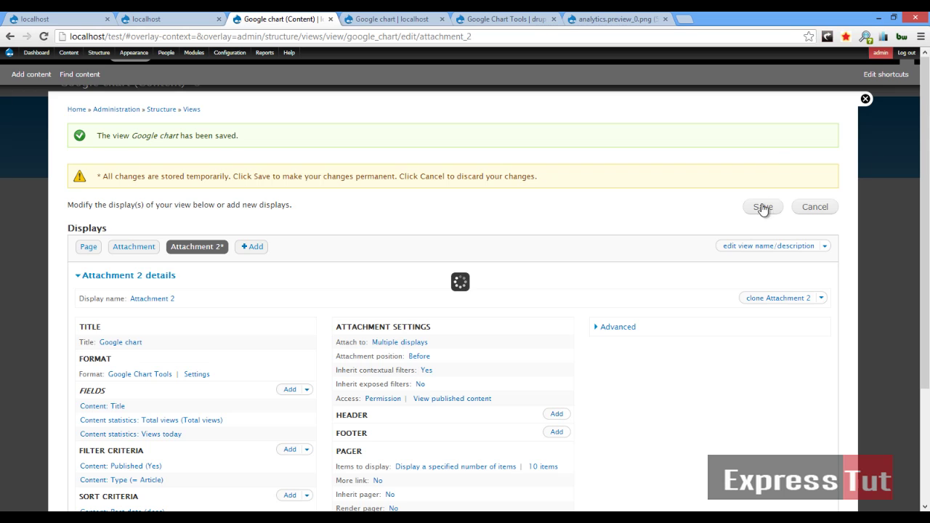
left_click(763, 208)
left_click(540, 314)
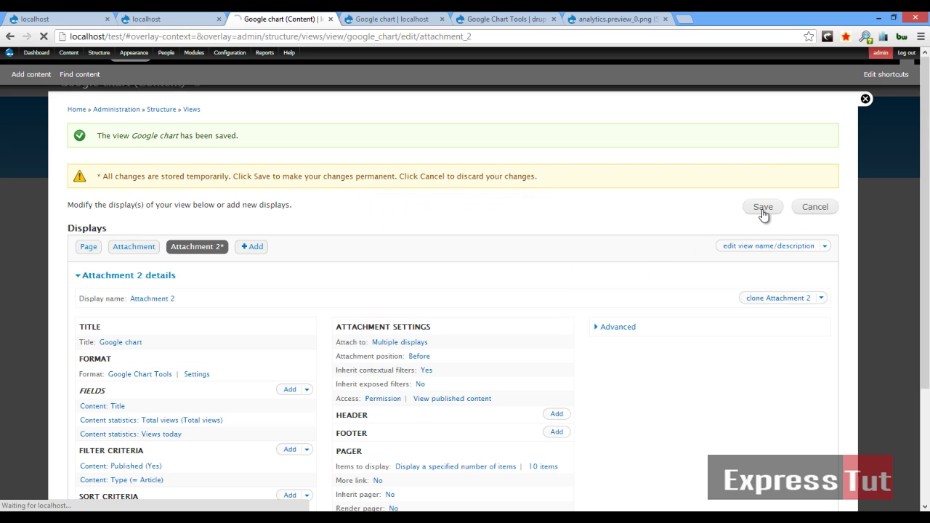
- Reload the view's page and examine the total and today's view columns for individual articles in the two-series chart
left_click(384, 16)
left_click(43, 36)
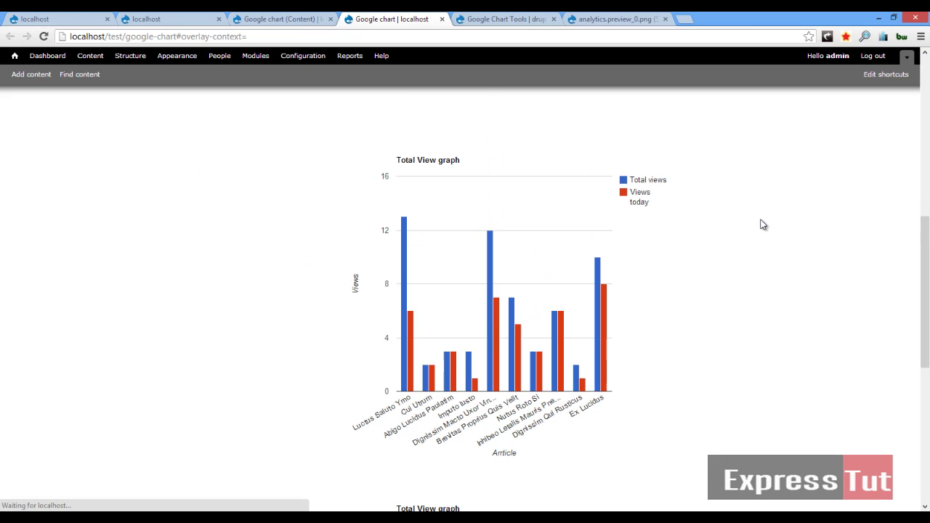
scroll(760, 222, "down", 3)
scroll(562, 212, "up", 2)
mouse_move(405, 177)
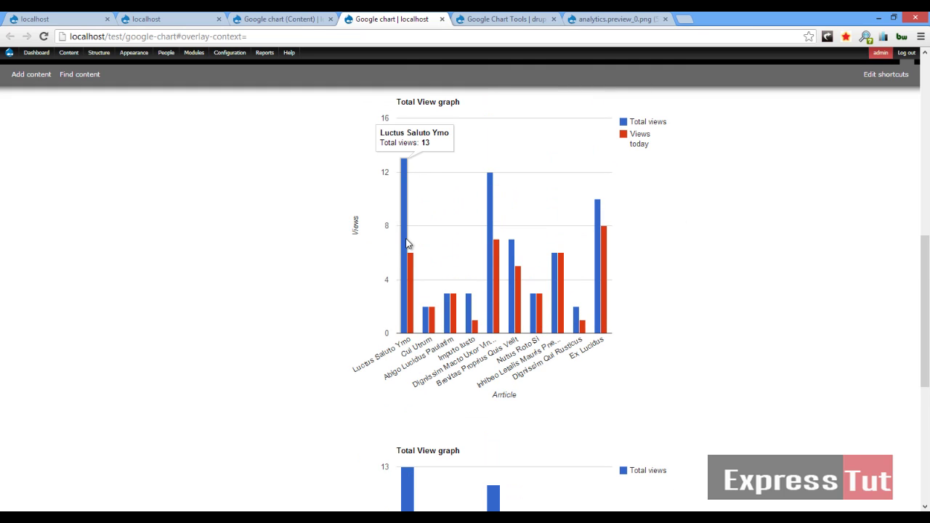
mouse_move(410, 279)
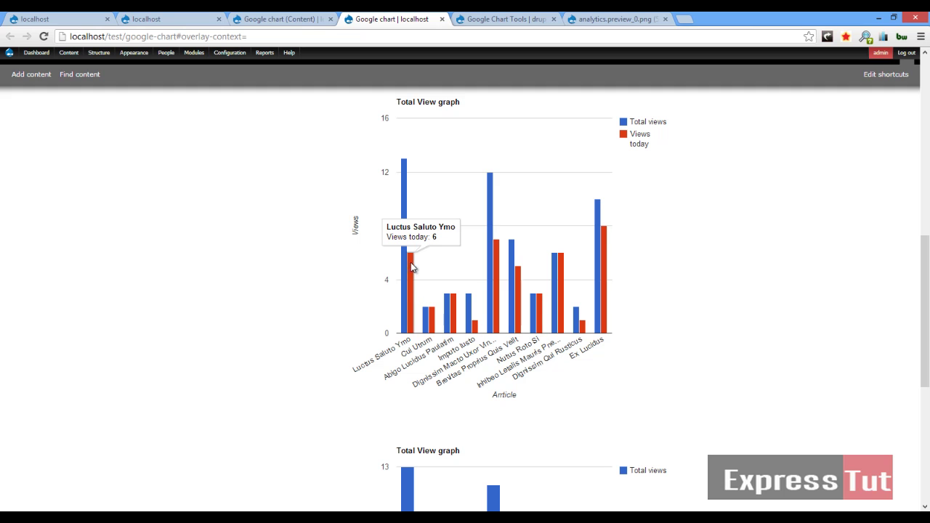
mouse_move(425, 318)
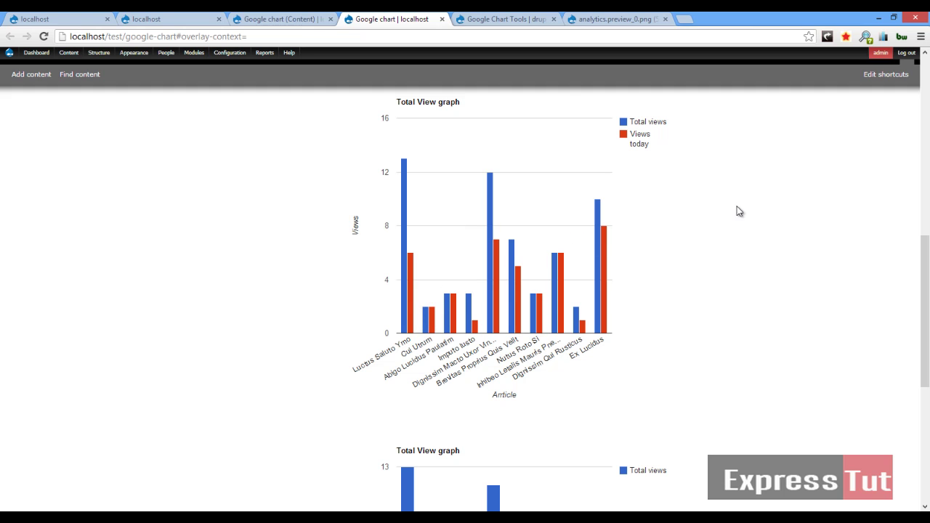
- Review all charts on the page, from the pie chart down to the single-series column chart of total views
scroll(739, 210, "down", 2)
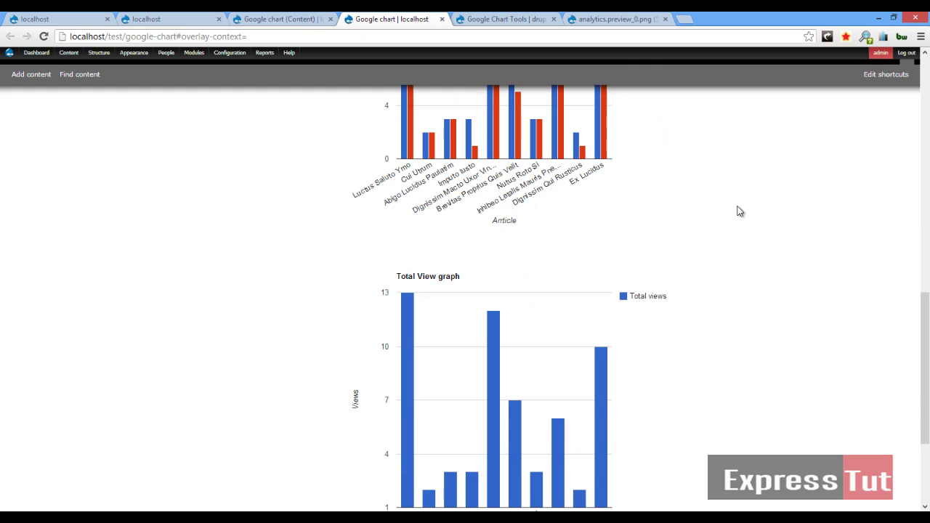
scroll(739, 211, "down", 2)
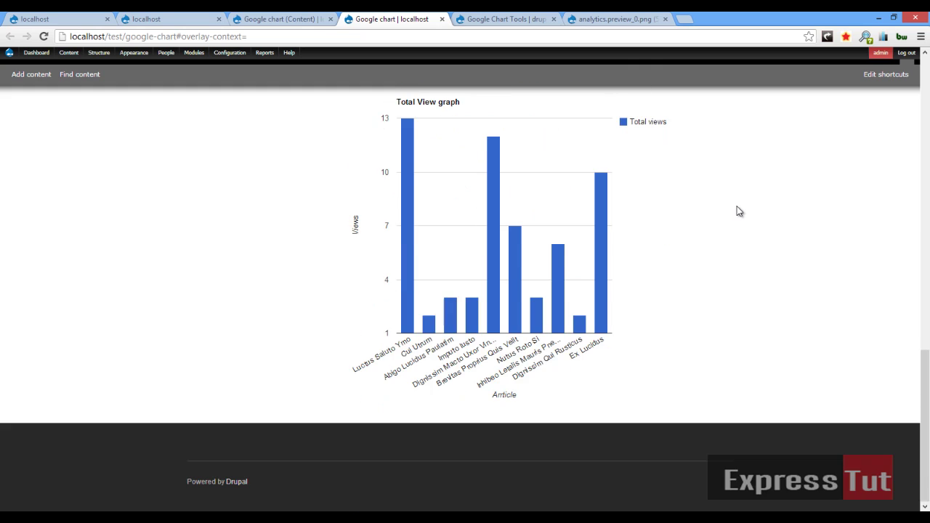
scroll(739, 211, "up", 10)
scroll(738, 211, "down", 4)
scroll(738, 210, "down", 6)
scroll(738, 211, "up", 7)
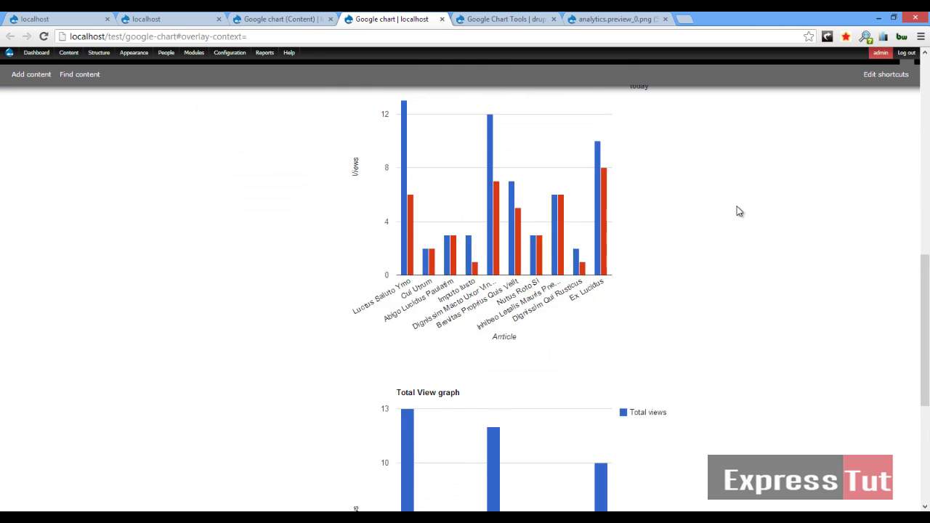
scroll(738, 211, "up", 3)
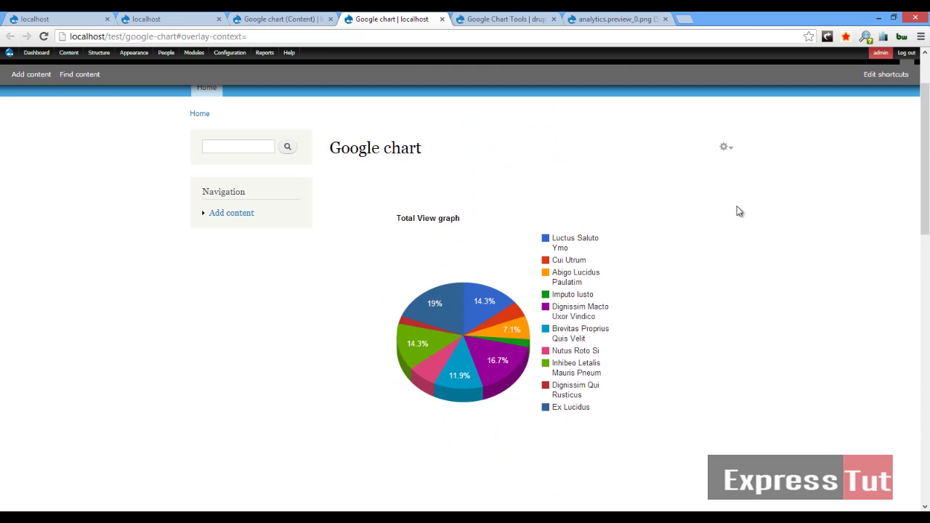